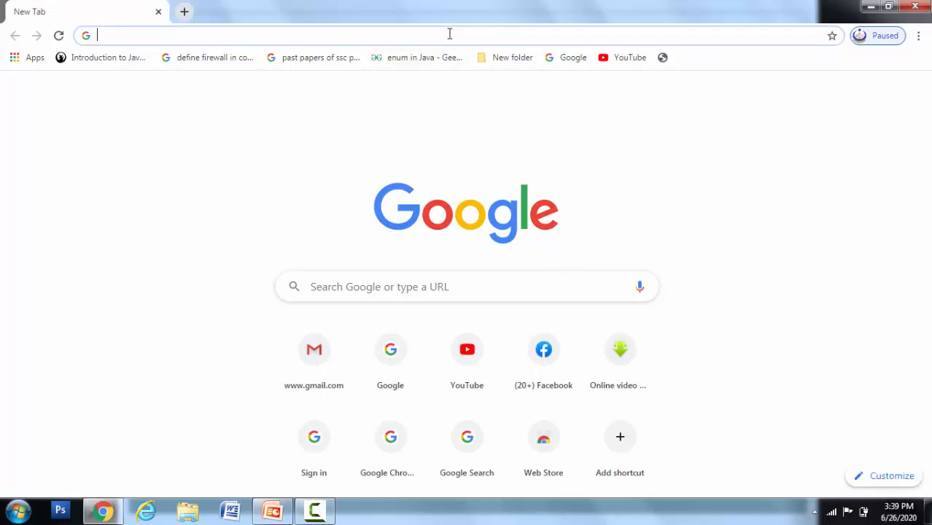
pyautogui.write('www.gmail')
pyautogui.write('.')
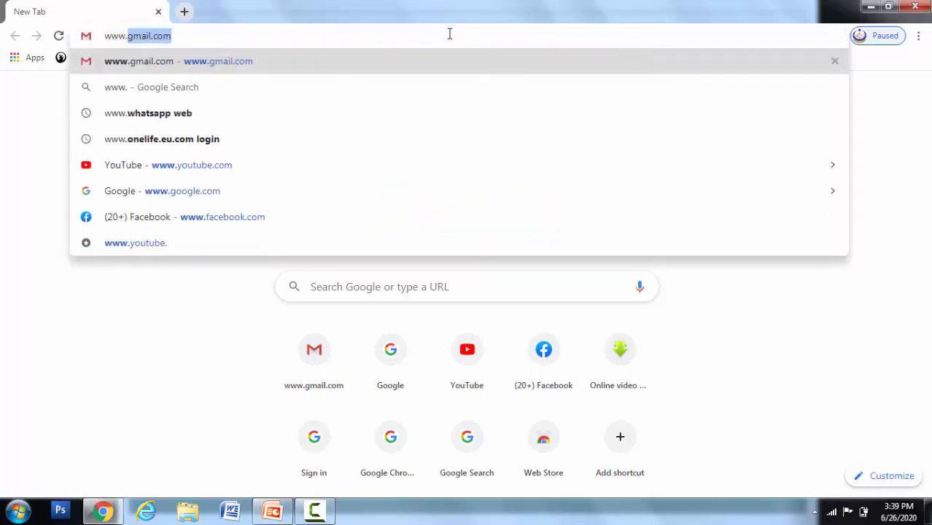
pyautogui.press('Return')
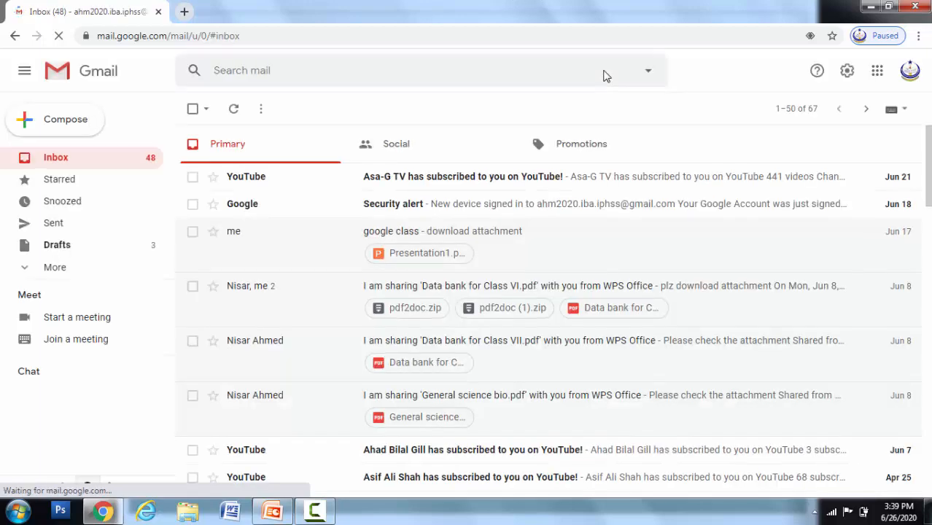
pyautogui.click(782, 110)
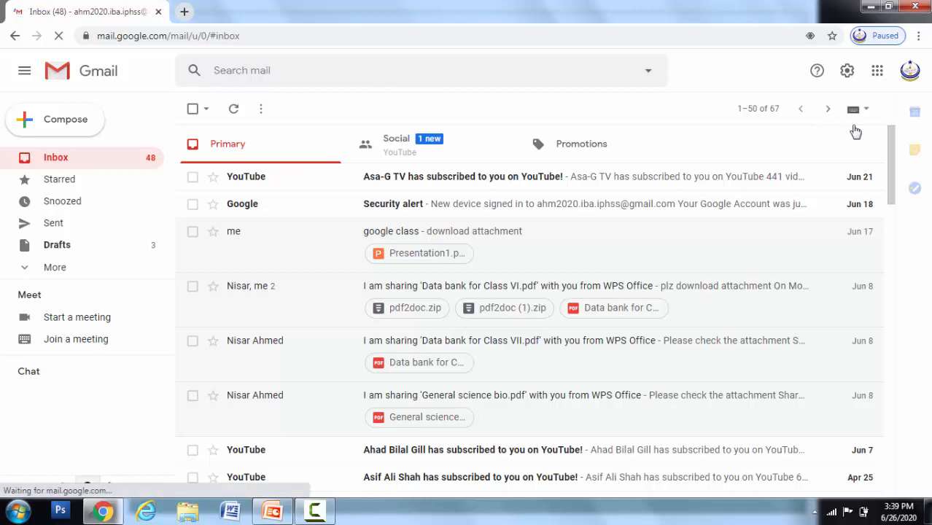
pyautogui.click(910, 76)
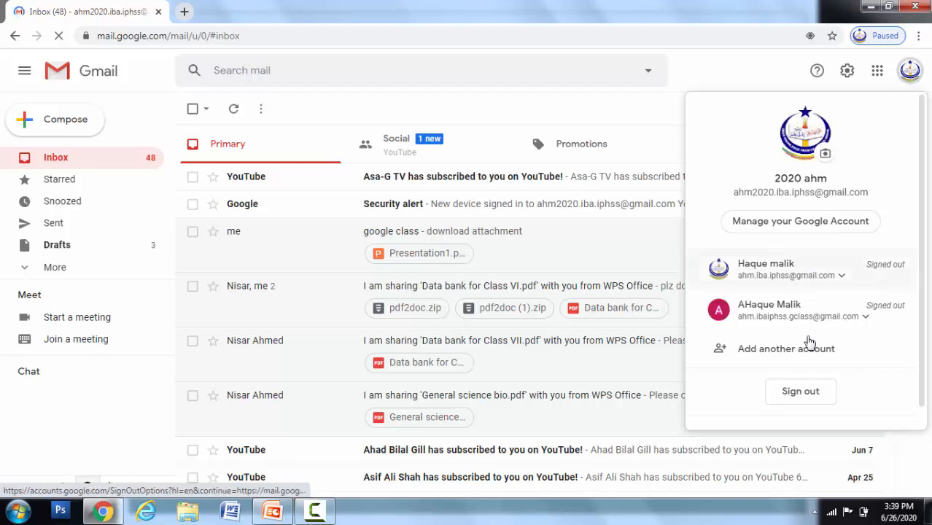
pyautogui.click(793, 394)
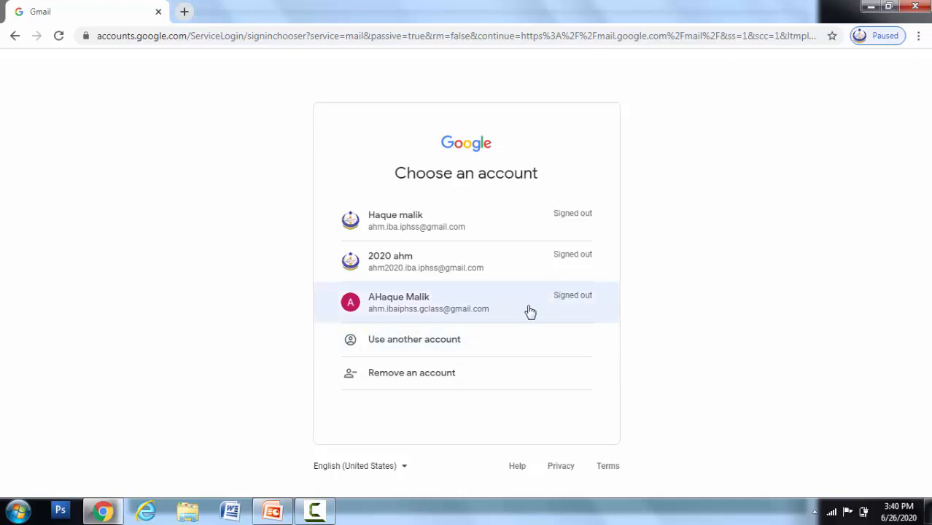
# Choose Use another account, then Create account for personal use.
pyautogui.click(438, 351)
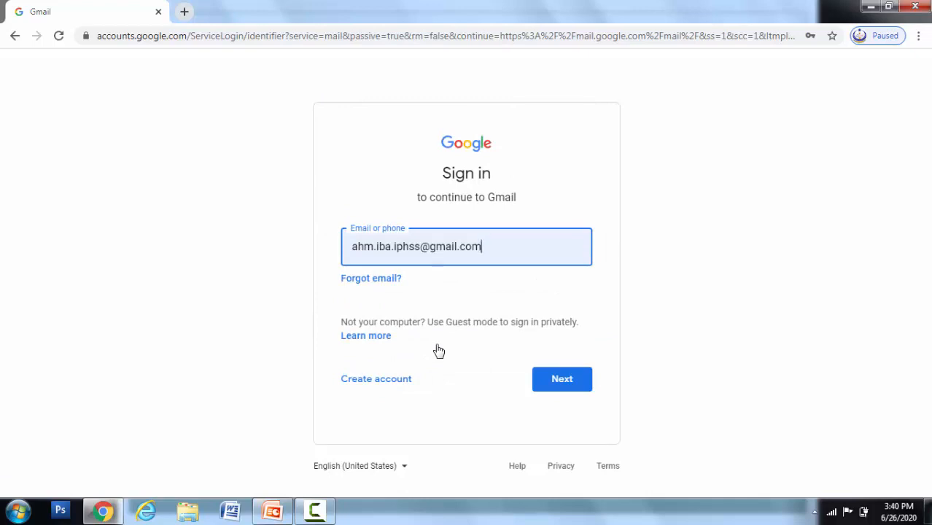
pyautogui.click(377, 386)
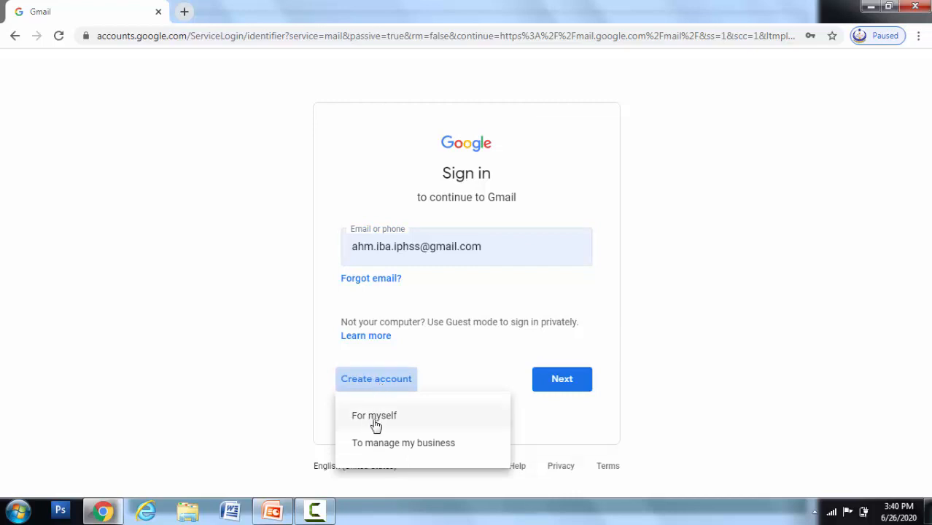
pyautogui.click(374, 417)
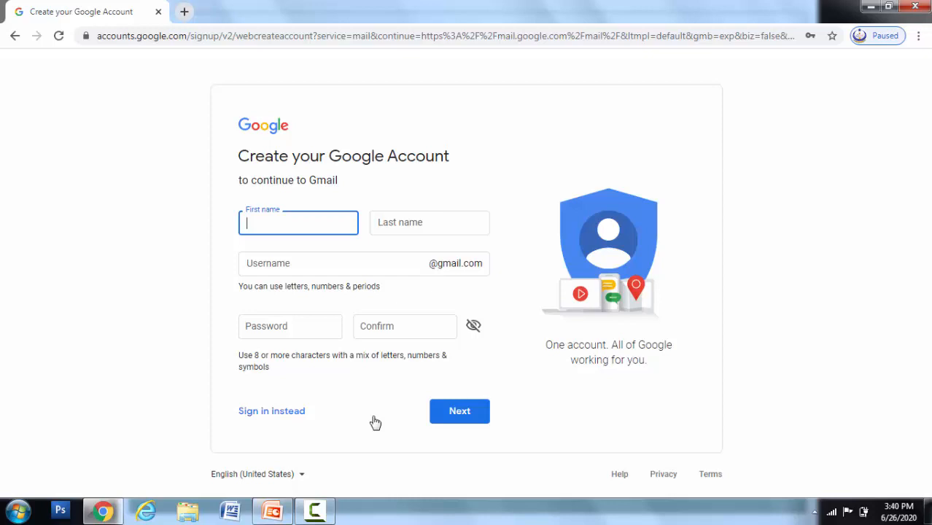
# Enter the new account holder's first and last name.
pyautogui.press('Tab')
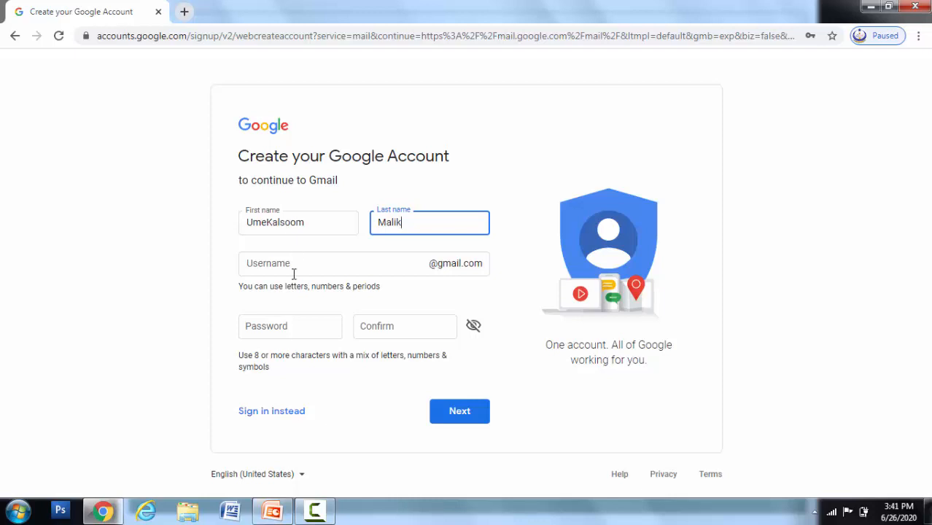
# Choose the new username, set and confirm the password, and submit the form.
pyautogui.click(307, 255)
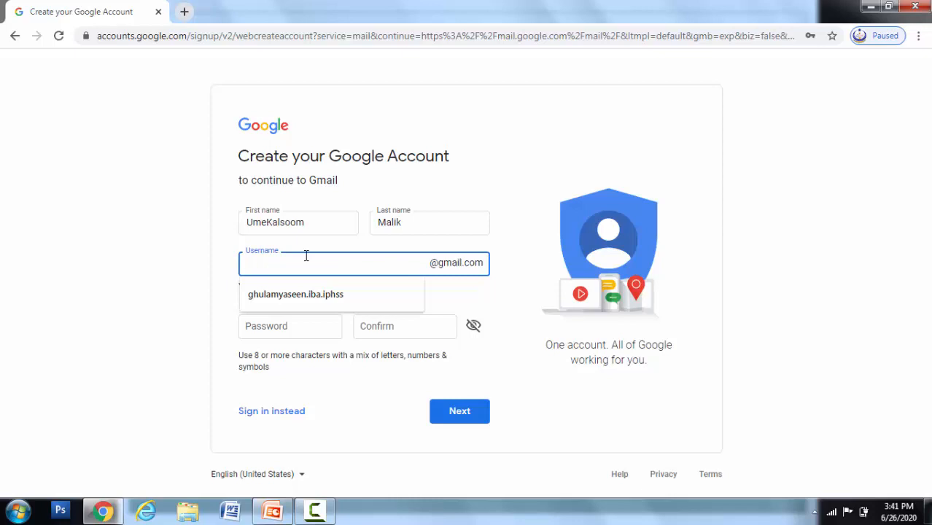
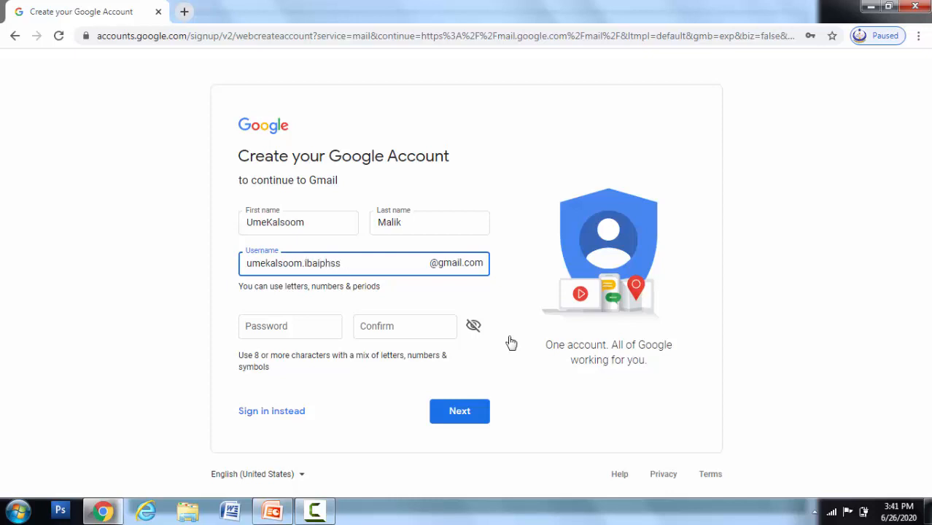
pyautogui.click(318, 325)
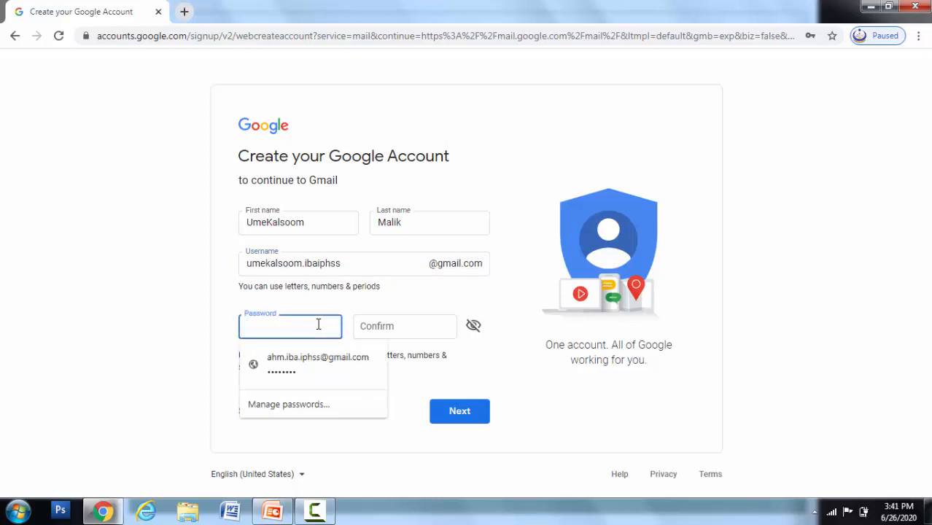
pyautogui.write('********')
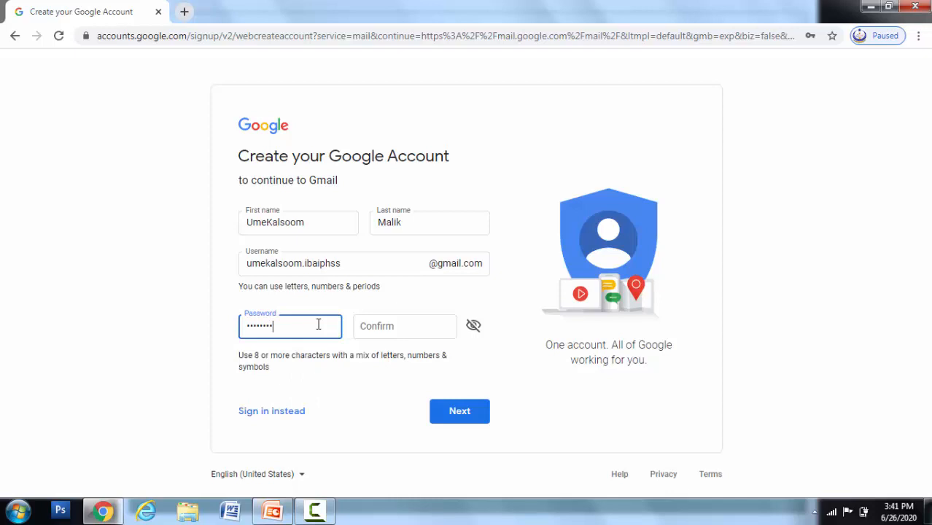
pyautogui.click(374, 327)
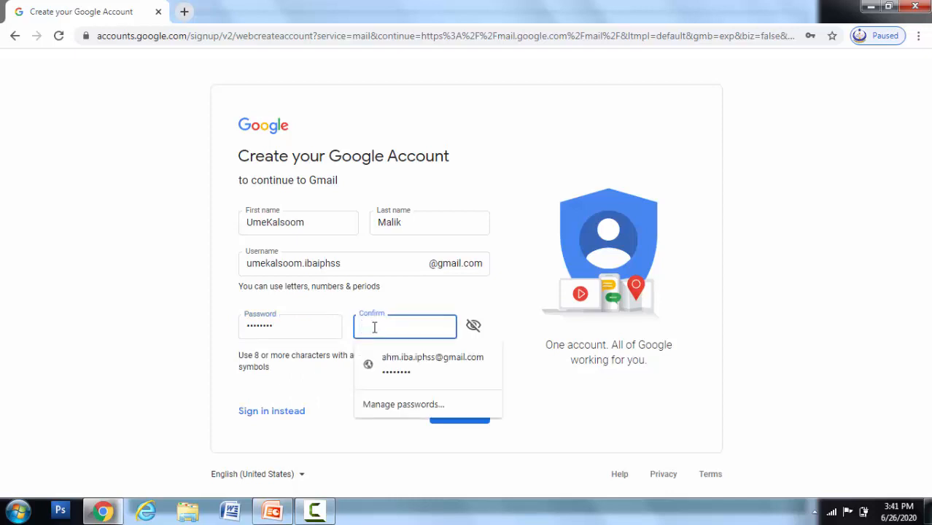
pyautogui.write('********')
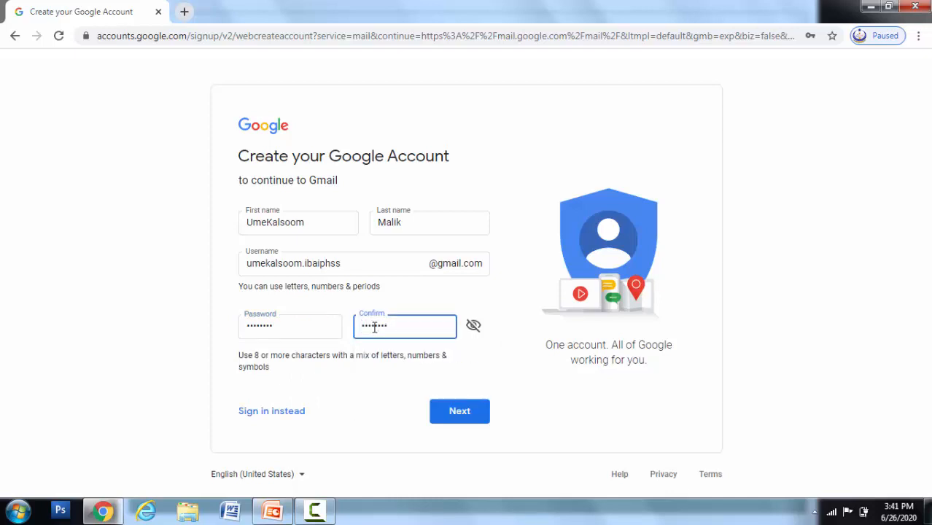
pyautogui.click(471, 418)
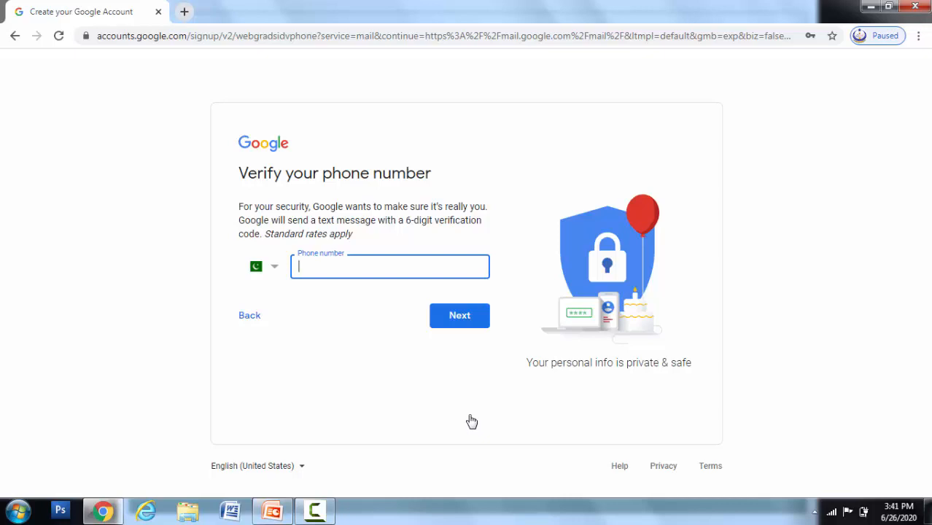
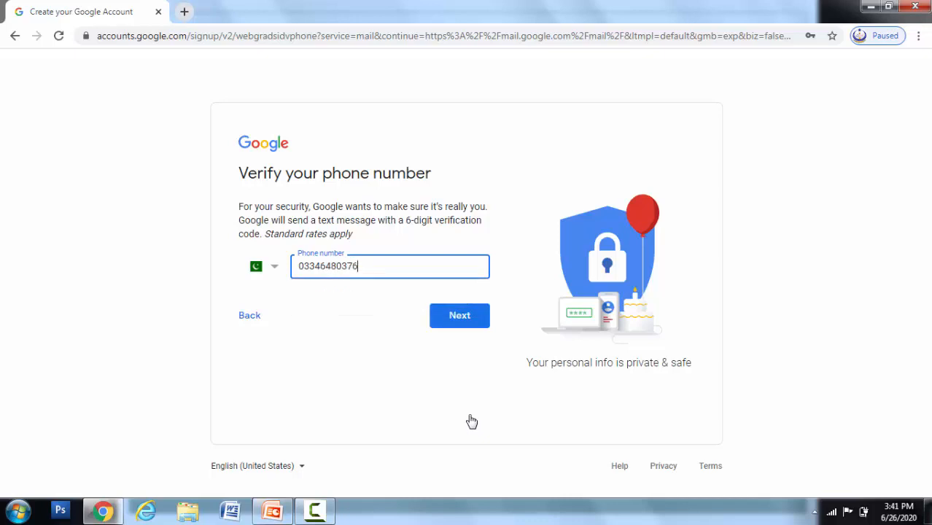
# Enter the phone number for verification, fixing a mistyped digit, and submit it.
pyautogui.click(461, 318)
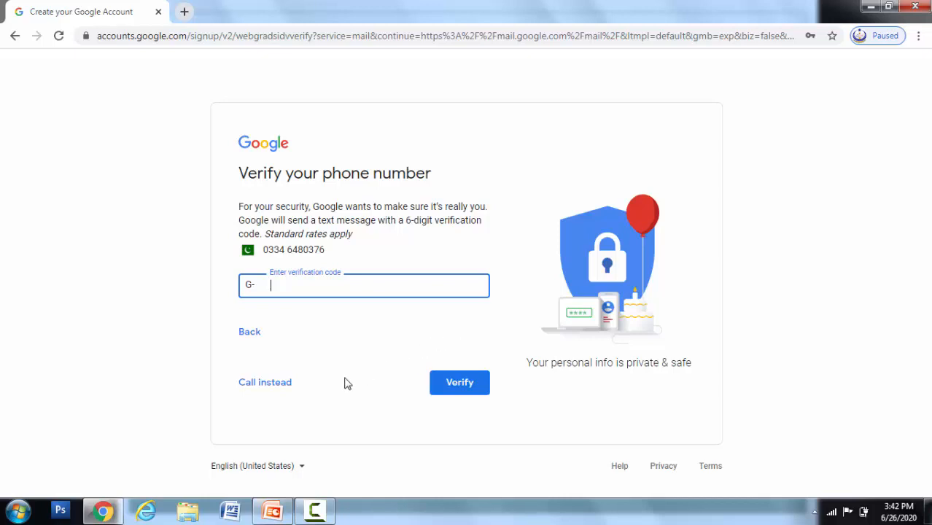
# Request the code by phone call and enter the six-digit verification code.
pyautogui.click(275, 387)
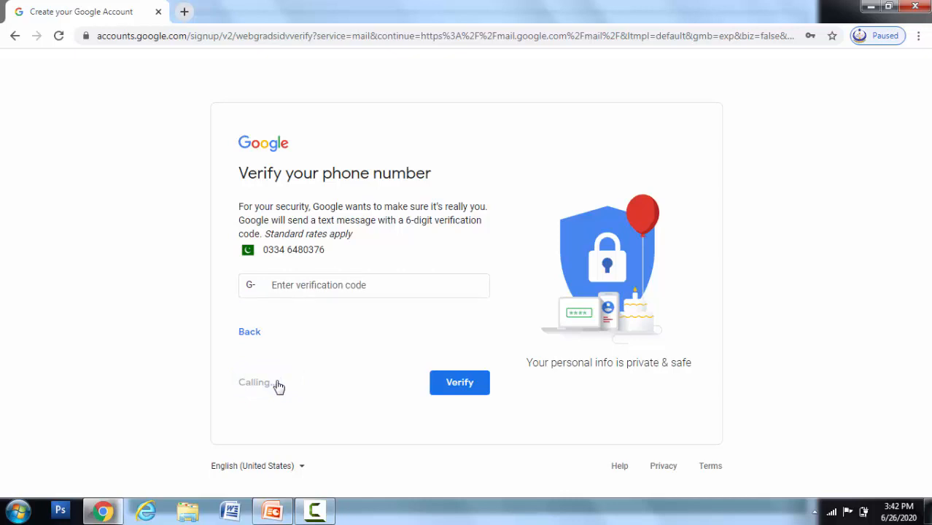
pyautogui.click(272, 285)
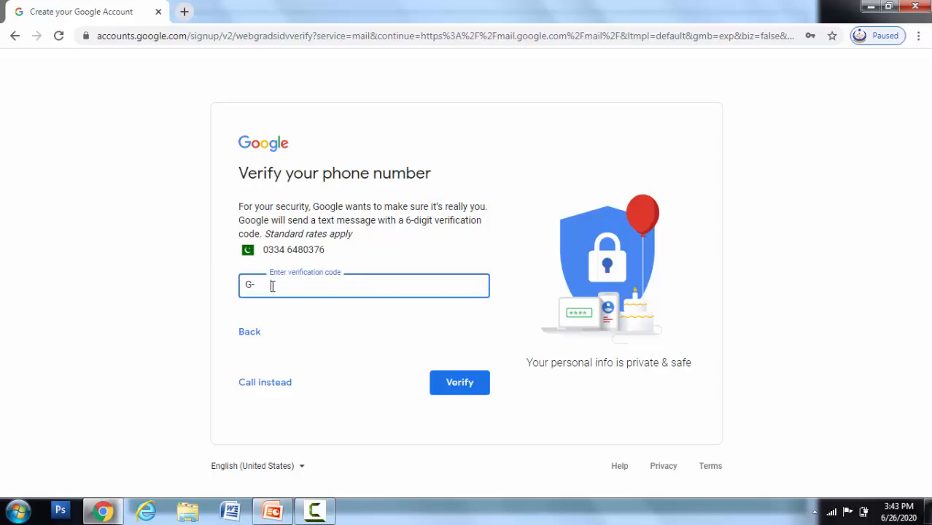
# Verify the code and set the birthday to December 08, 2008.
pyautogui.click(458, 385)
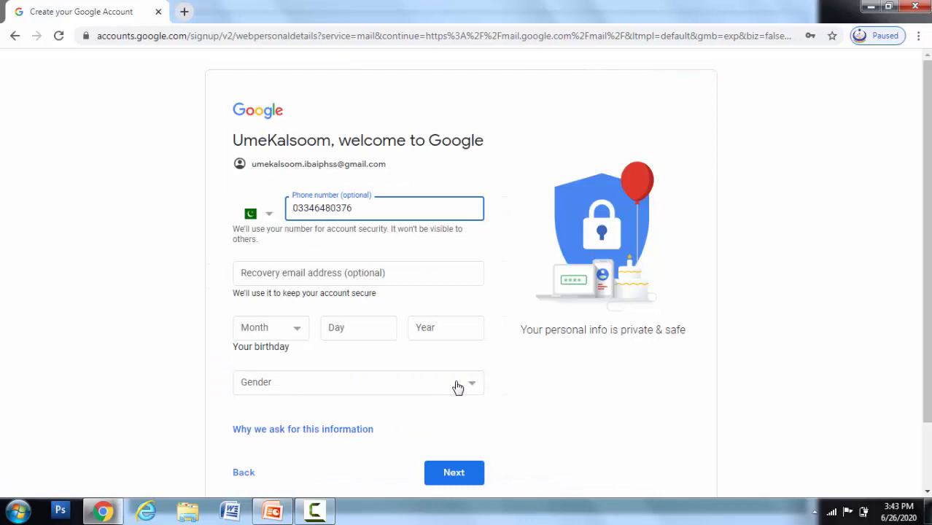
pyautogui.click(302, 328)
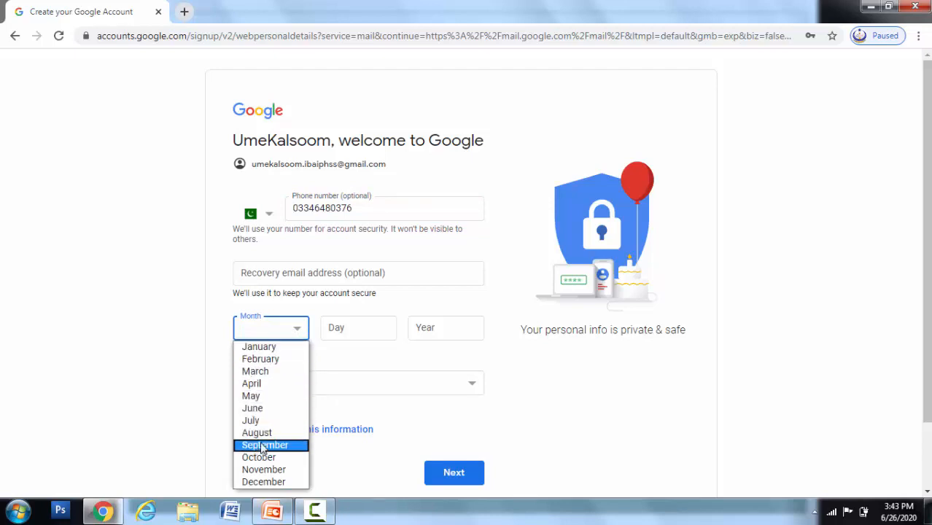
pyautogui.click(279, 484)
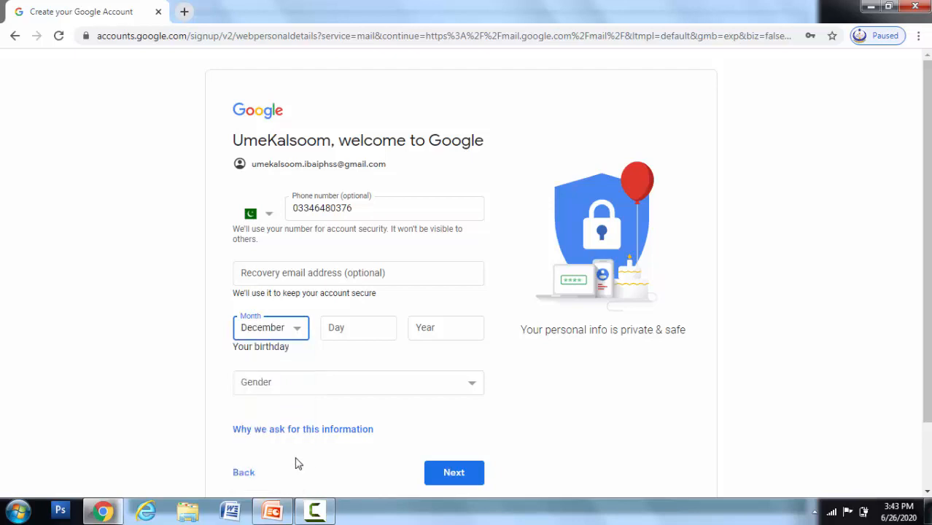
pyautogui.click(374, 333)
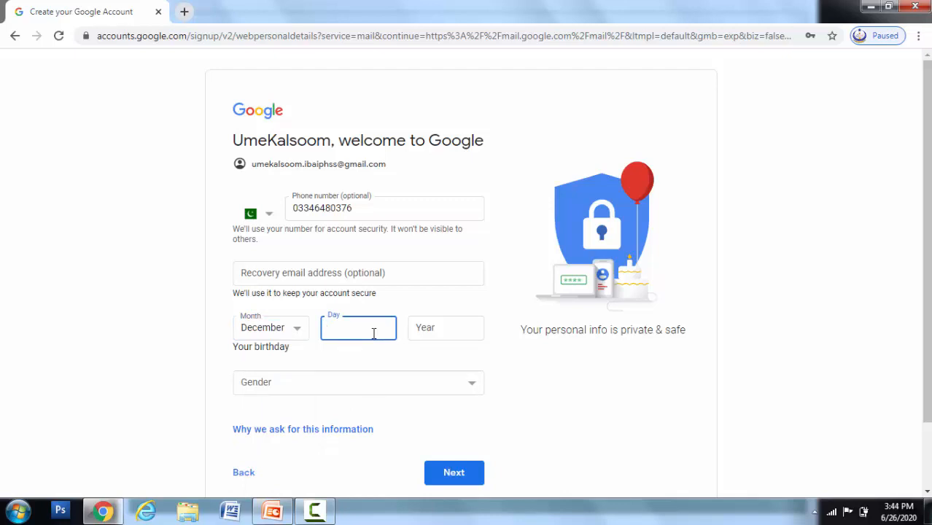
pyautogui.write('08')
pyautogui.click(441, 330)
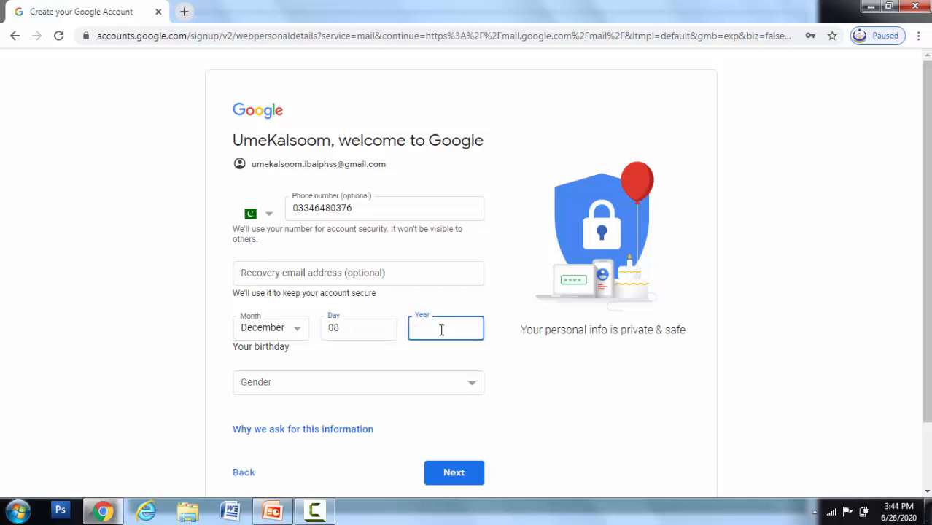
pyautogui.write('2008')
# Set the gender to Female and submit the basic info.
pyautogui.click(406, 392)
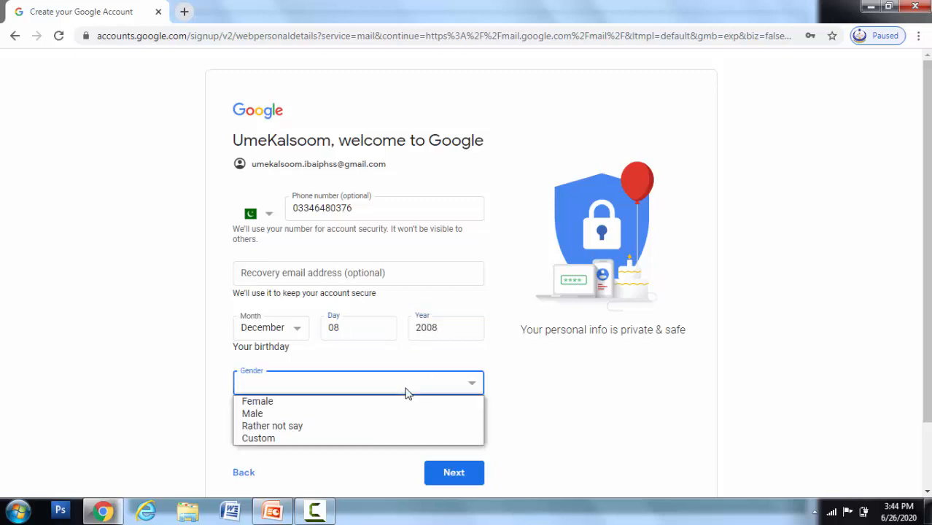
pyautogui.click(353, 403)
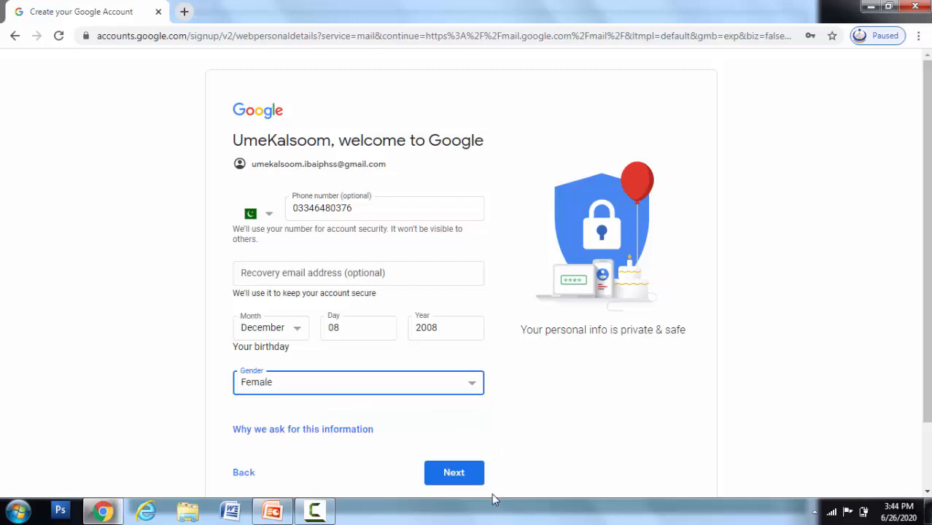
pyautogui.click(454, 481)
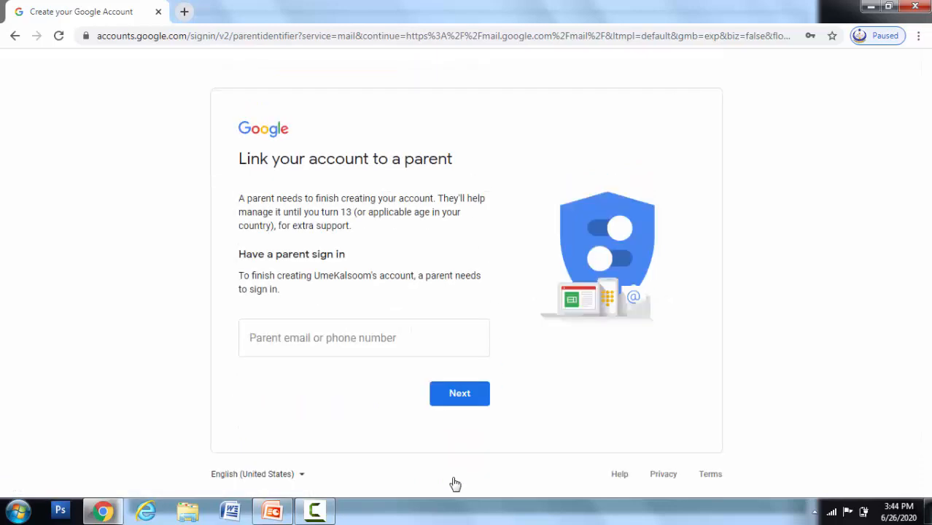
# Enter the parent's phone number and submit it.
pyautogui.click(302, 341)
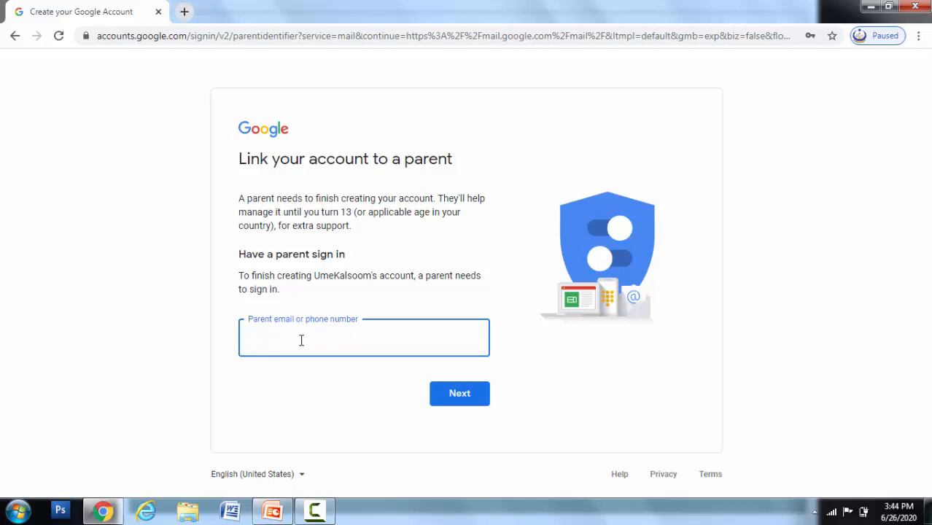
pyautogui.click(460, 394)
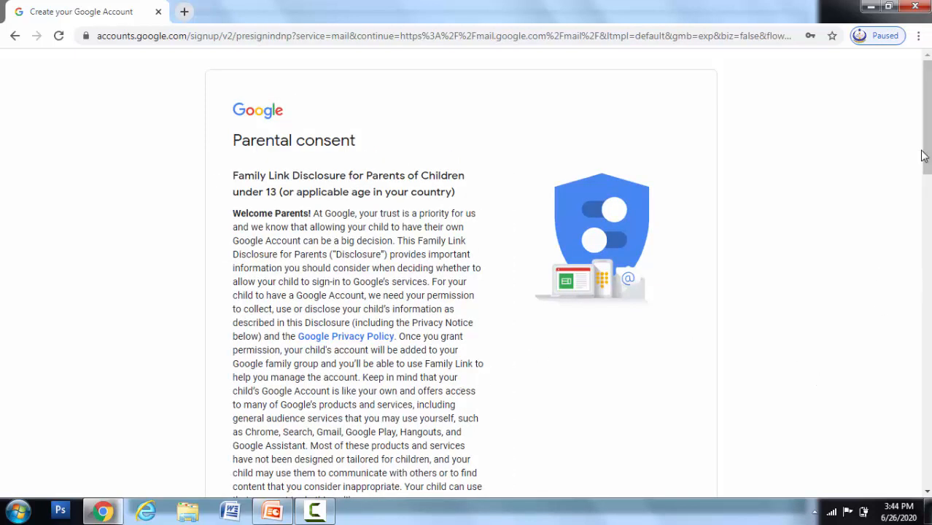
# Tick both Family Link parental consent statements and agree to them.
pyautogui.moveTo(927, 146); pyautogui.dragTo(927, 442)
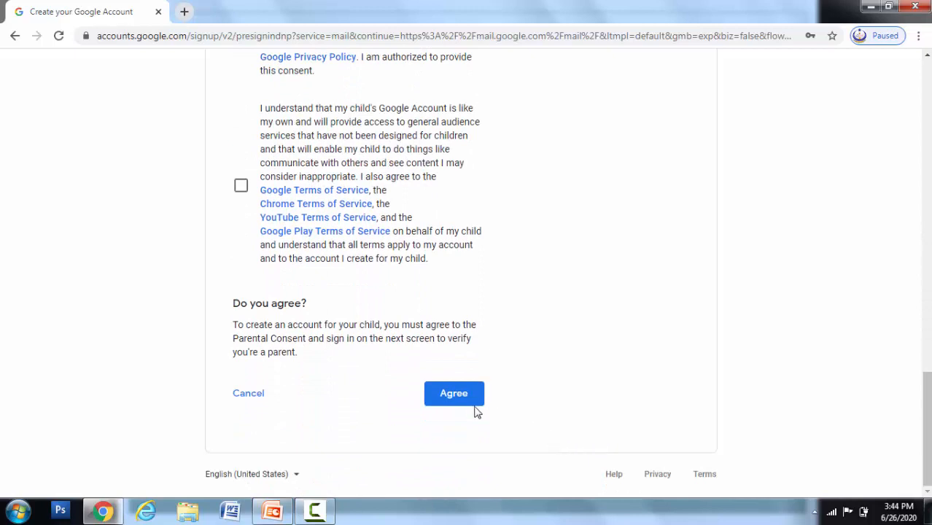
pyautogui.click(454, 394)
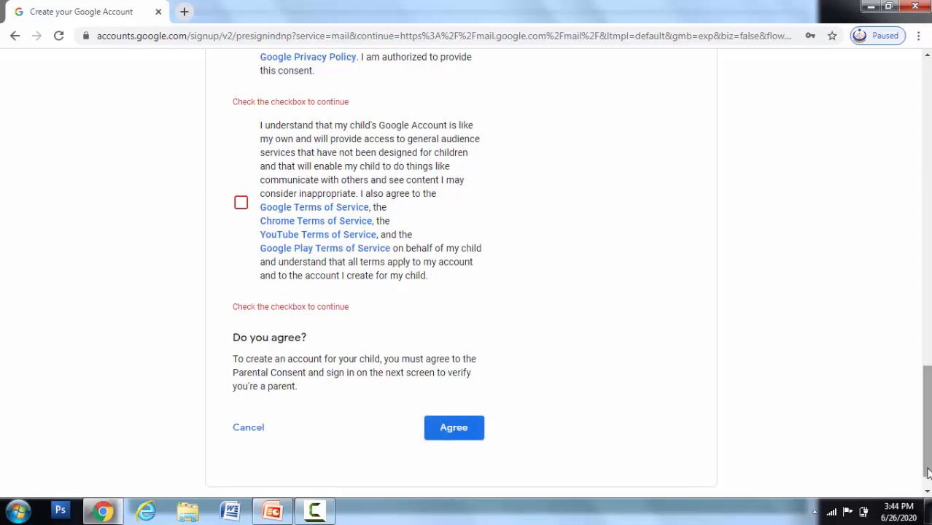
pyautogui.moveTo(929, 456); pyautogui.dragTo(929, 401)
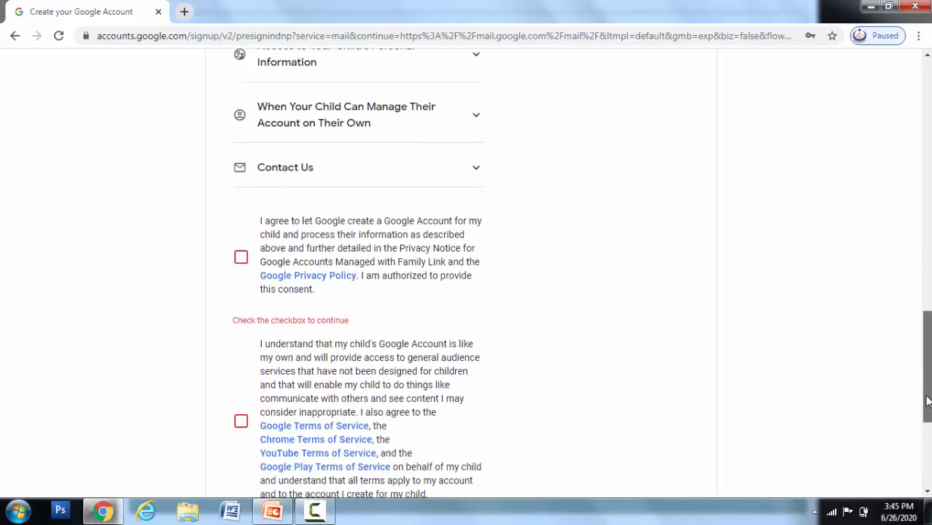
pyautogui.click(244, 260)
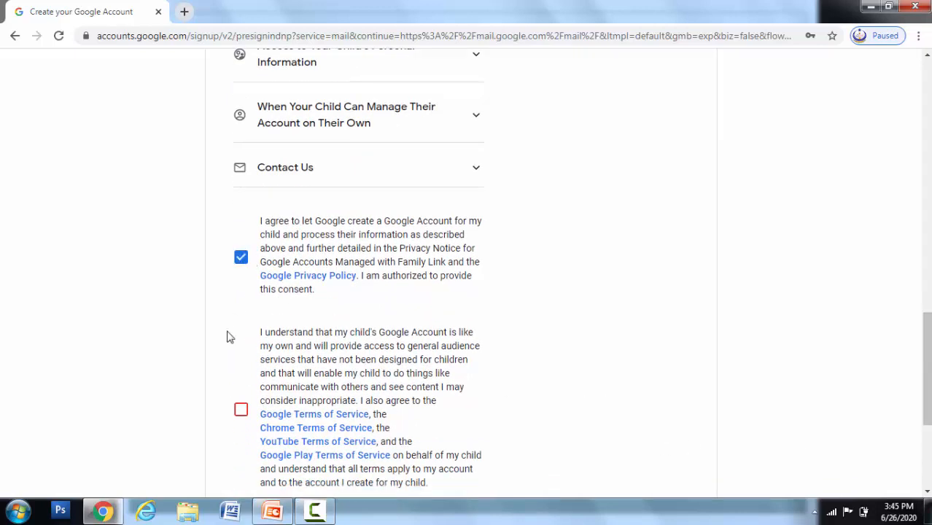
pyautogui.click(243, 415)
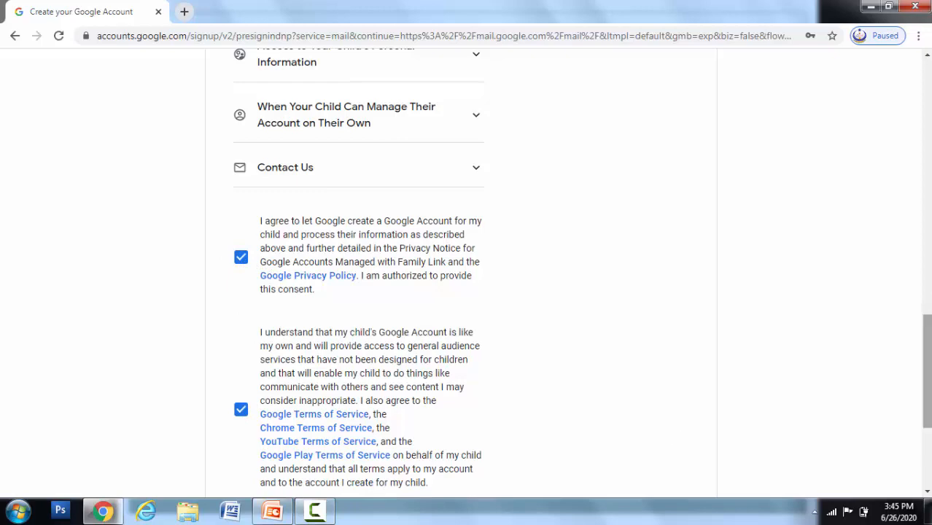
pyautogui.moveTo(927, 384); pyautogui.dragTo(927, 441)
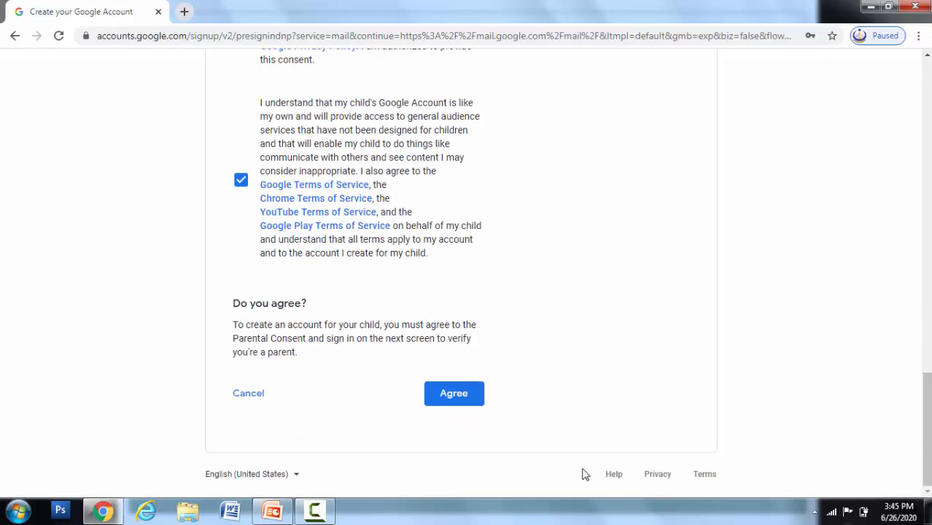
pyautogui.click(463, 400)
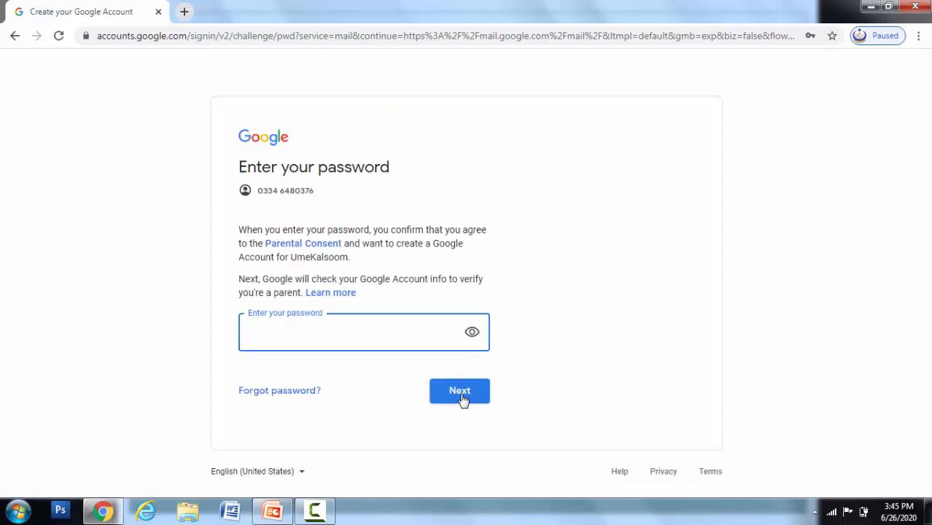
# Enter the parent's password, agree to start a family group, and confirm the child's info.
pyautogui.write('••••••••')
pyautogui.click(461, 396)
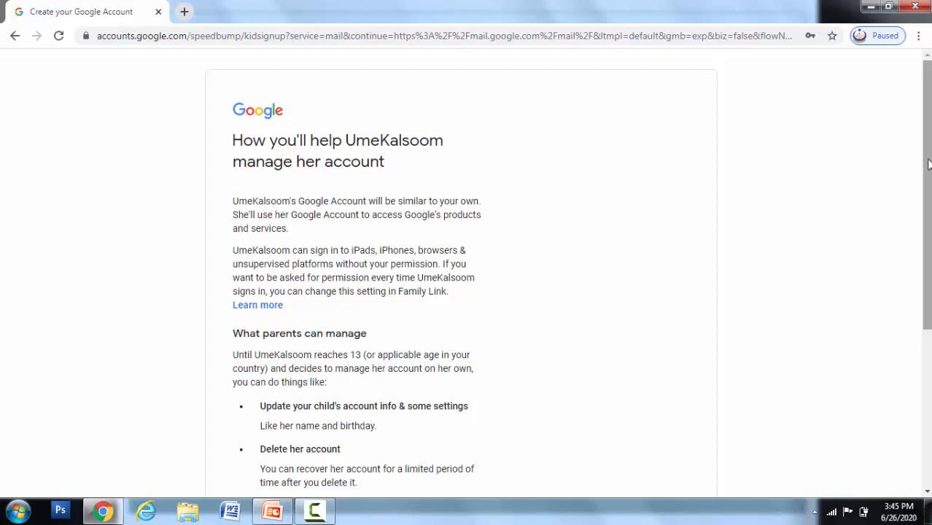
pyautogui.moveTo(929, 165); pyautogui.dragTo(928, 322)
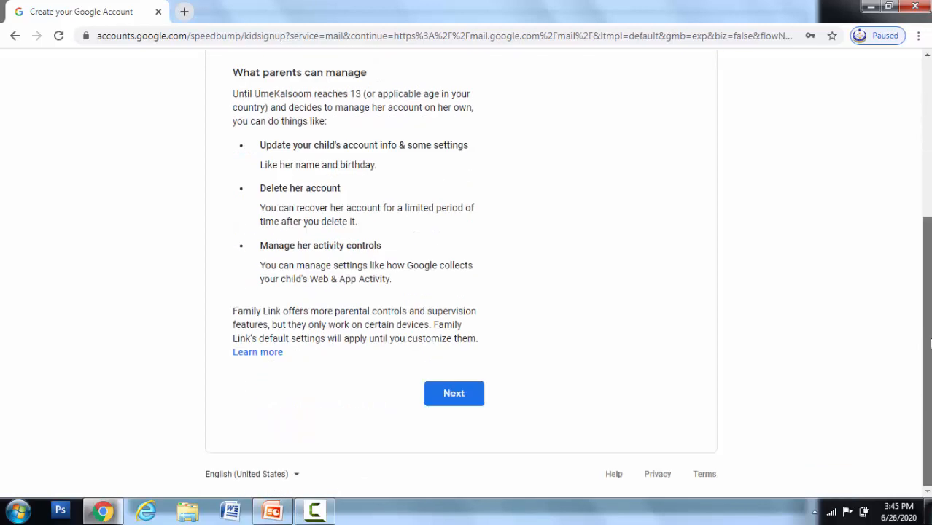
pyautogui.click(445, 403)
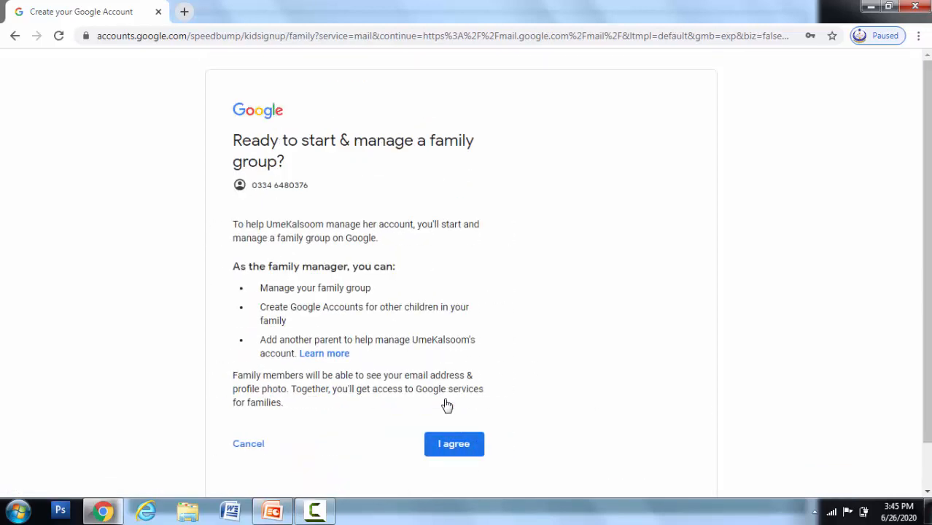
pyautogui.click(455, 452)
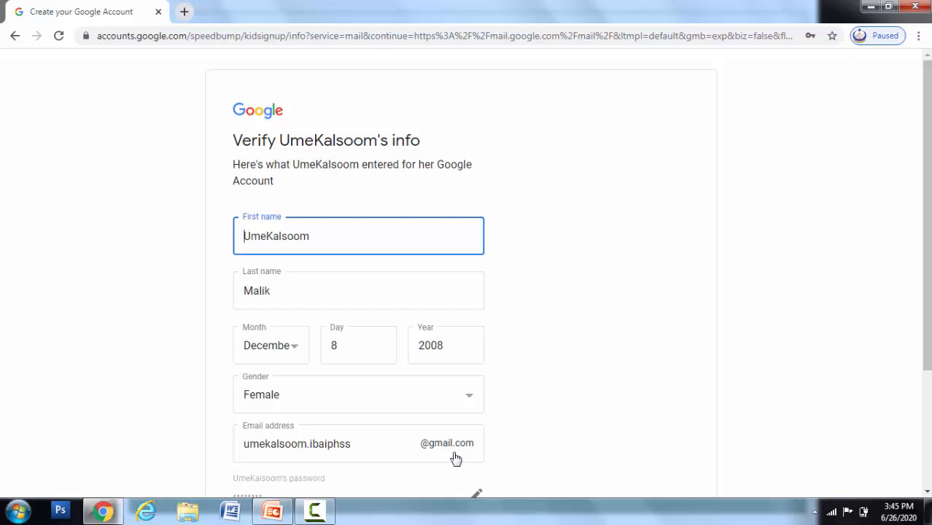
pyautogui.moveTo(927, 225); pyautogui.dragTo(929, 350)
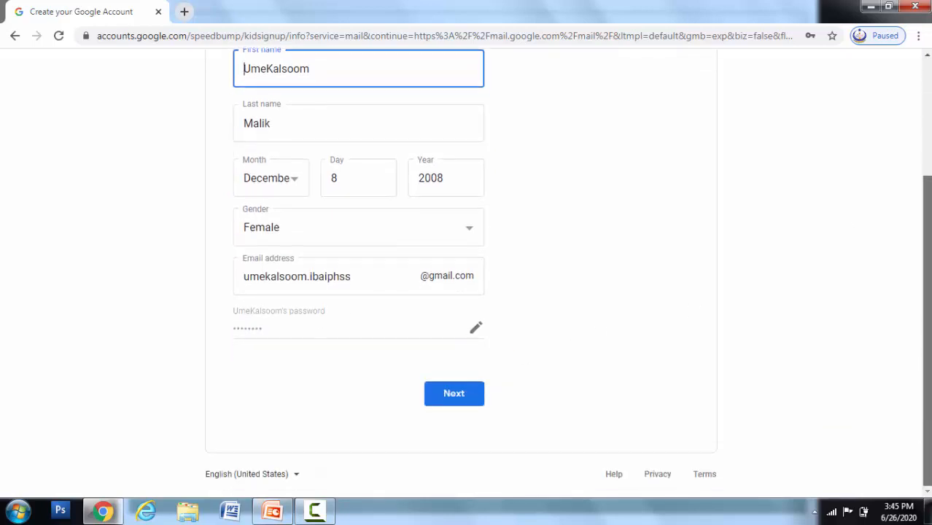
pyautogui.click(454, 396)
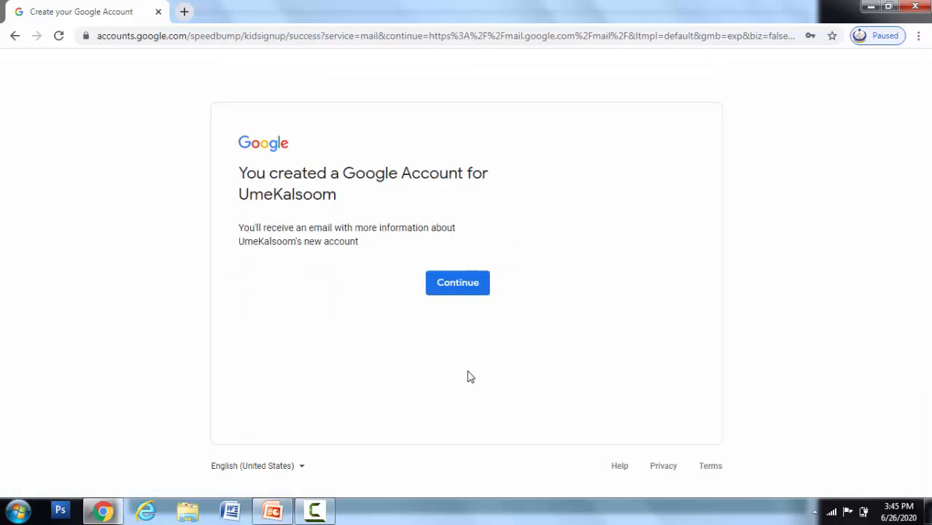
# Continue to the Gmail inbox and launch Classroom from the Google apps grid.
pyautogui.click(457, 285)
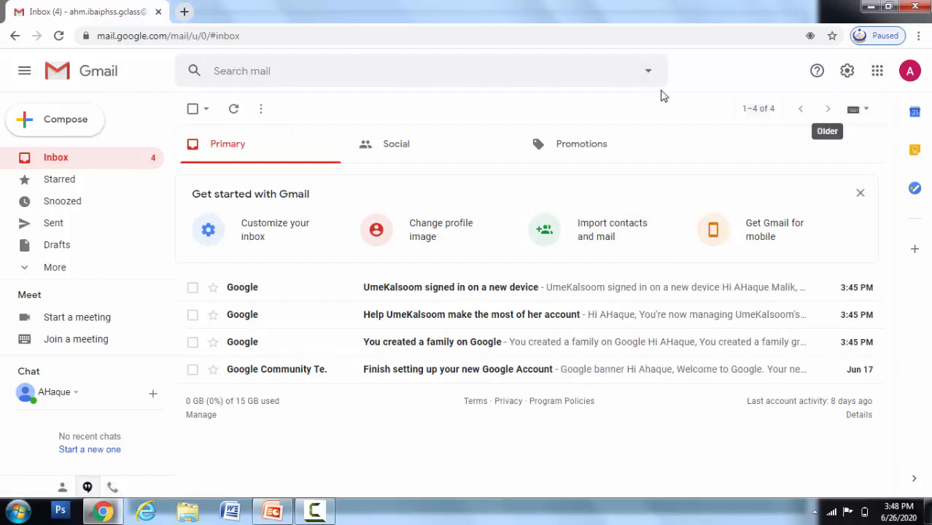
pyautogui.click(878, 72)
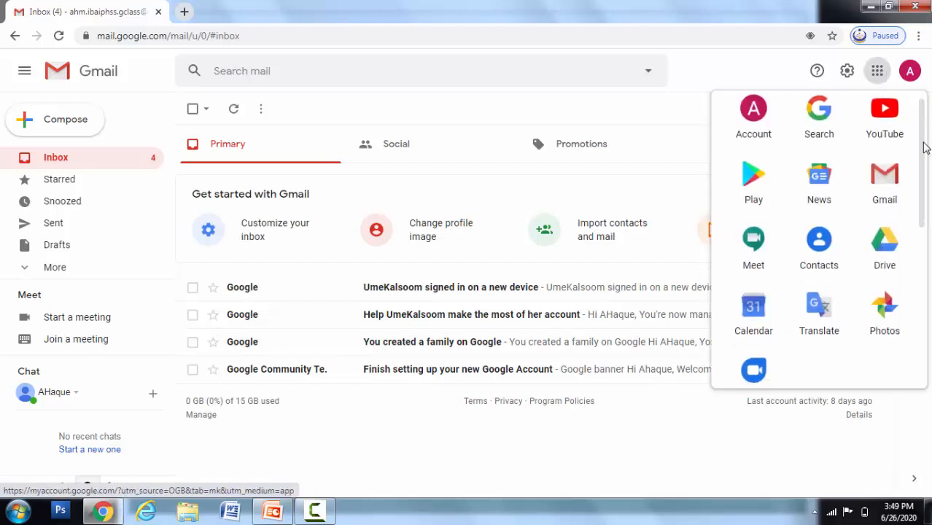
pyautogui.moveTo(923, 132); pyautogui.dragTo(930, 273)
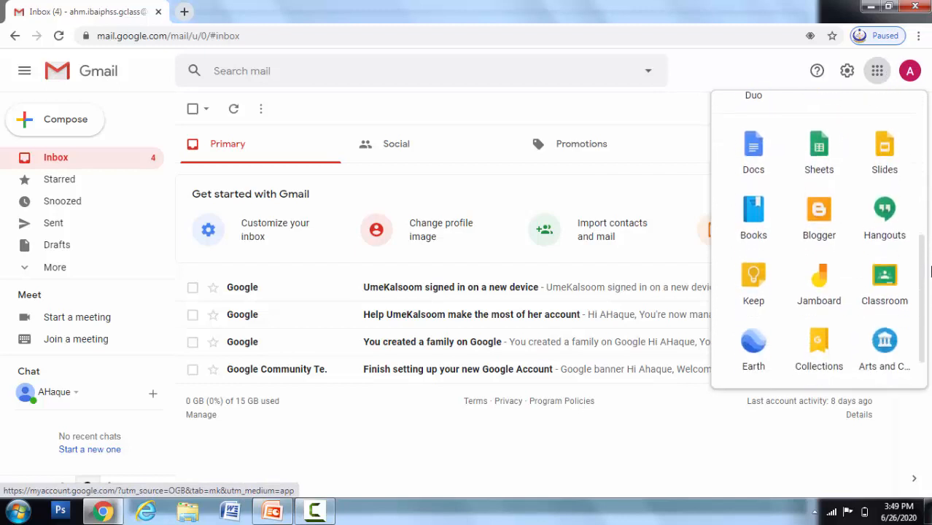
pyautogui.click(888, 287)
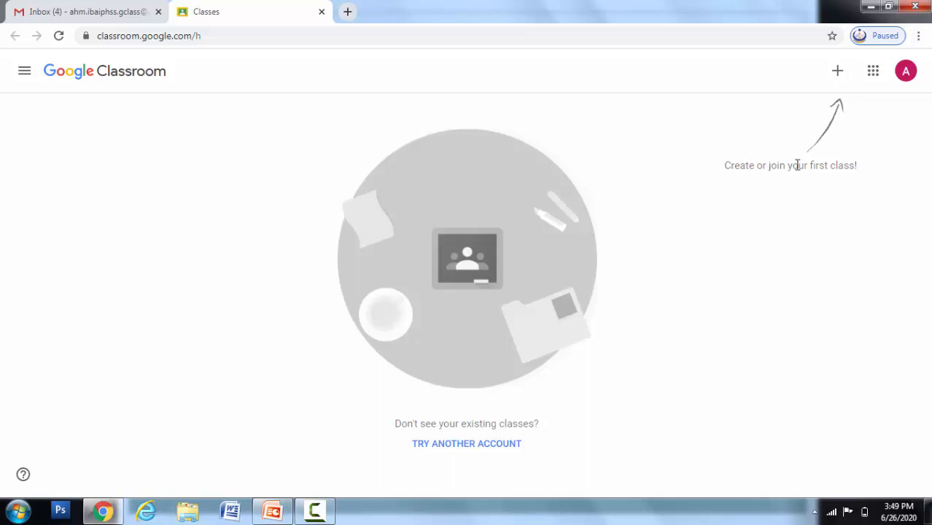
# Open the + menu on the empty Classroom home page.
pyautogui.click(843, 83)
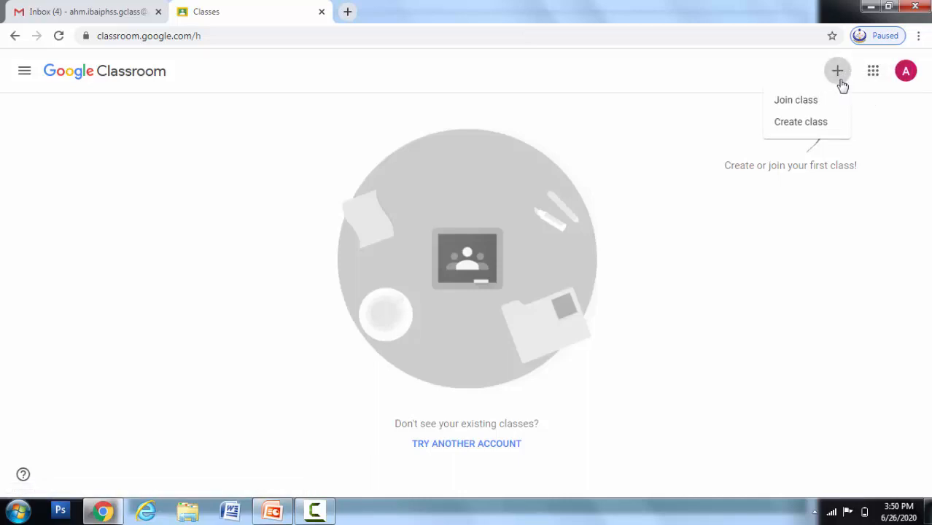
# Start a new class and accept the 'I've read and understand' school-use notice to continue.
pyautogui.click(837, 130)
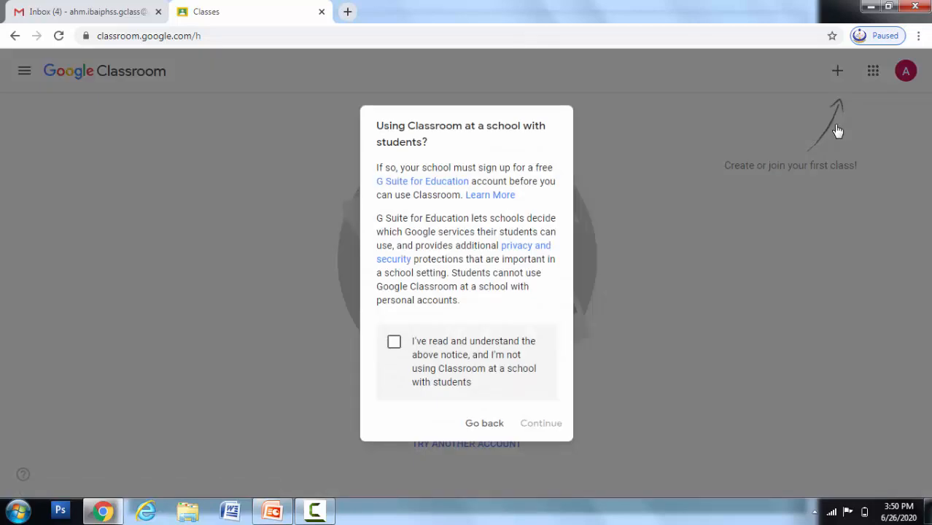
pyautogui.click(394, 345)
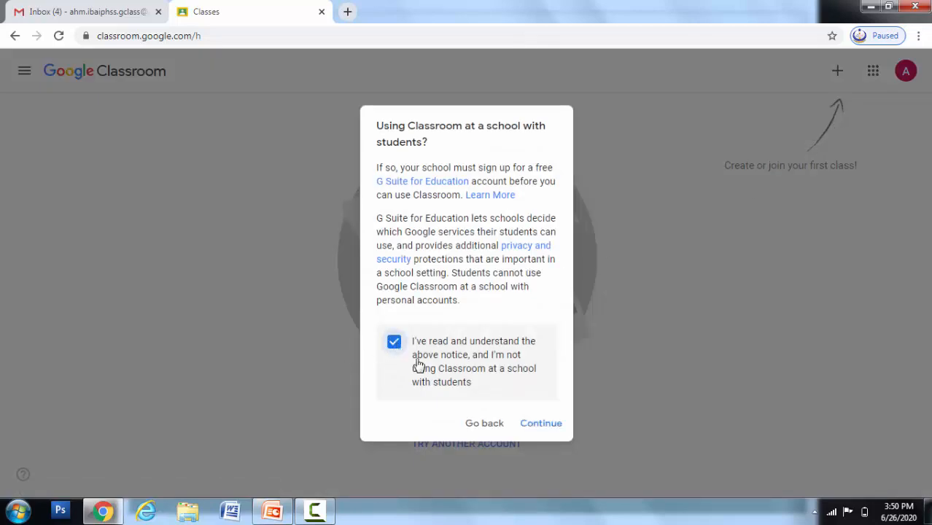
pyautogui.click(548, 431)
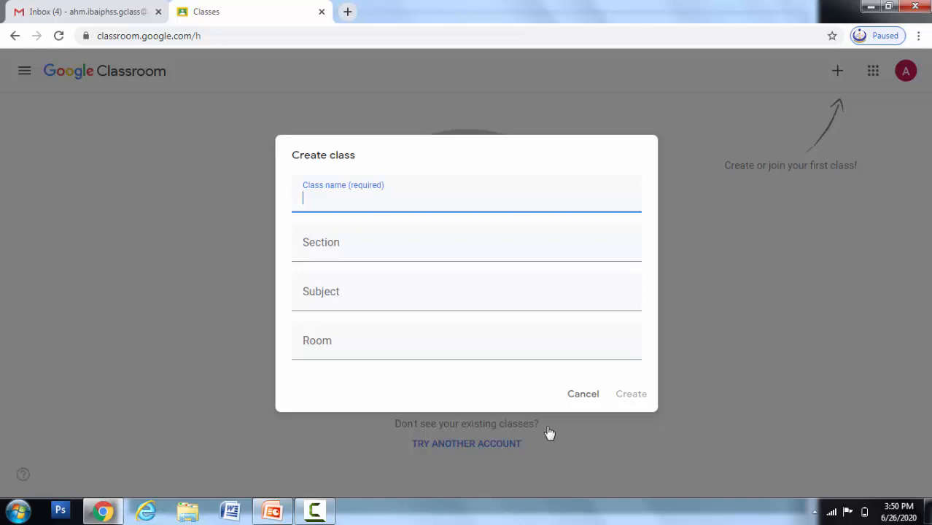
# Enter class name IX, section C, subject Computer and room 01.
pyautogui.write('IX')
pyautogui.click(604, 243)
pyautogui.write('A')
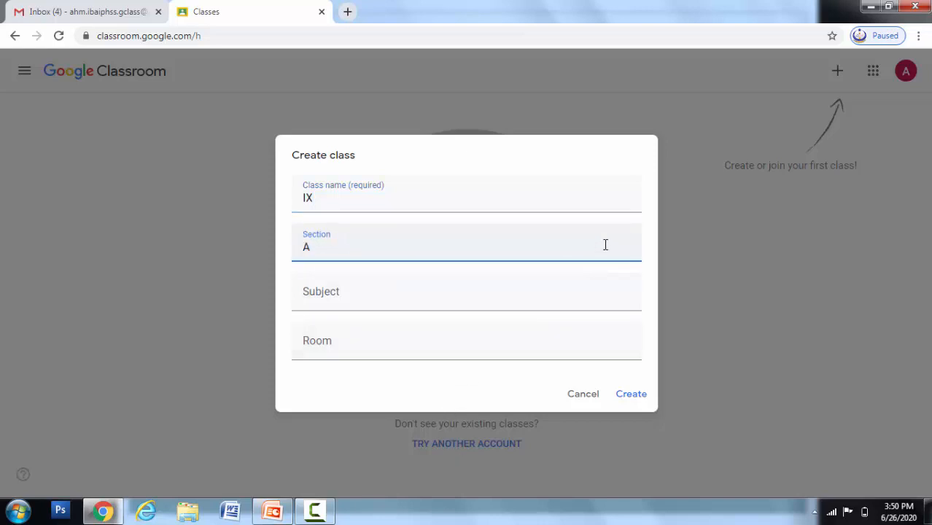
pyautogui.press('BackSpace')
pyautogui.write('C')
pyautogui.click(471, 288)
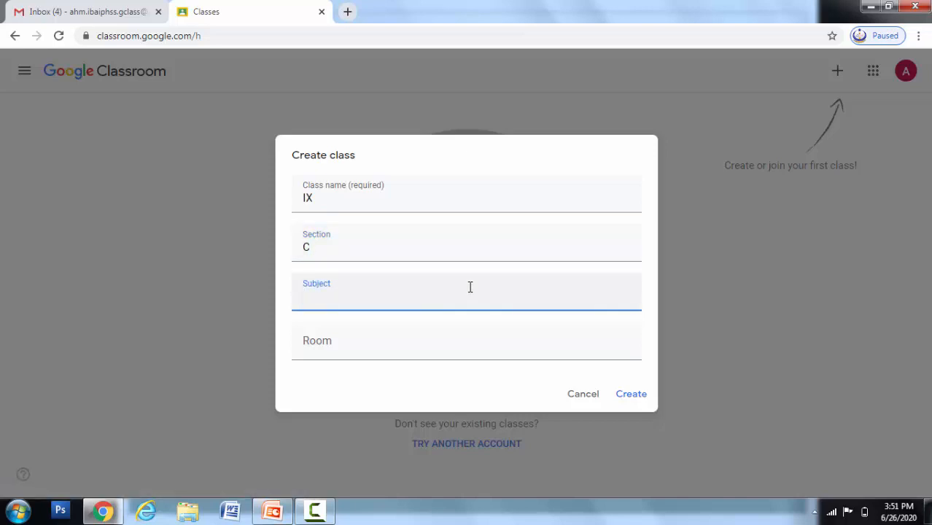
pyautogui.write('Computer')
pyautogui.click(359, 341)
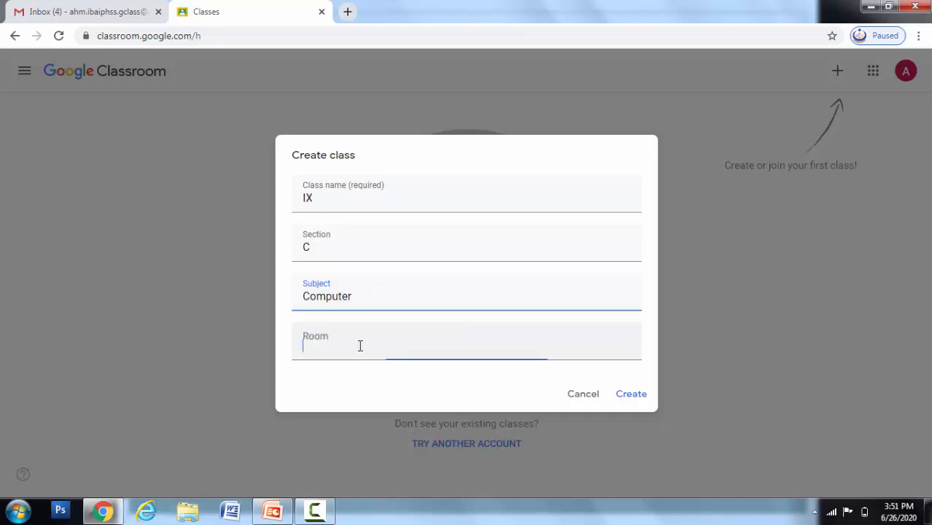
pyautogui.write('Online')
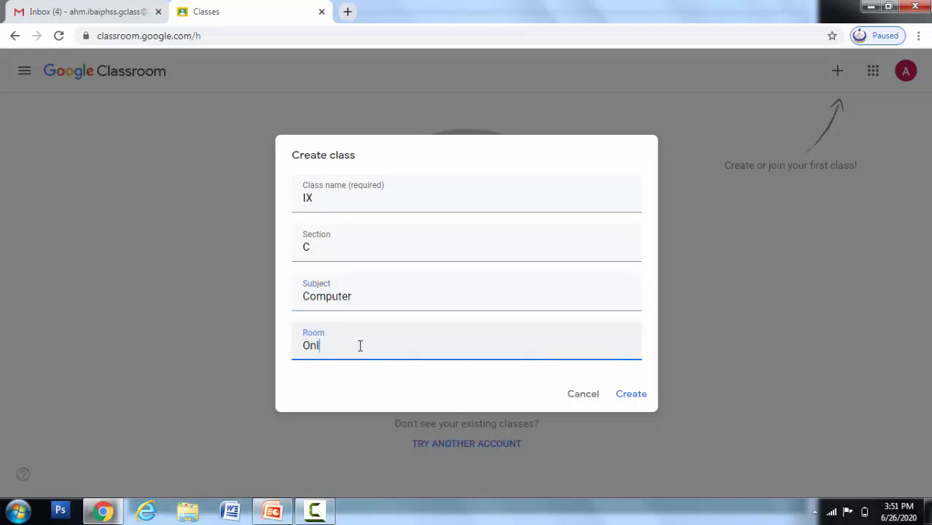
pyautogui.press('BackSpace')
pyautogui.press('BackSpace')
pyautogui.press('BackSpace')
pyautogui.press('BackSpace')
pyautogui.press('BackSpace')
pyautogui.press('BackSpace')
pyautogui.write('01')
# Create class IX C and dismiss the What's new in Classroom popup.
pyautogui.click(632, 394)
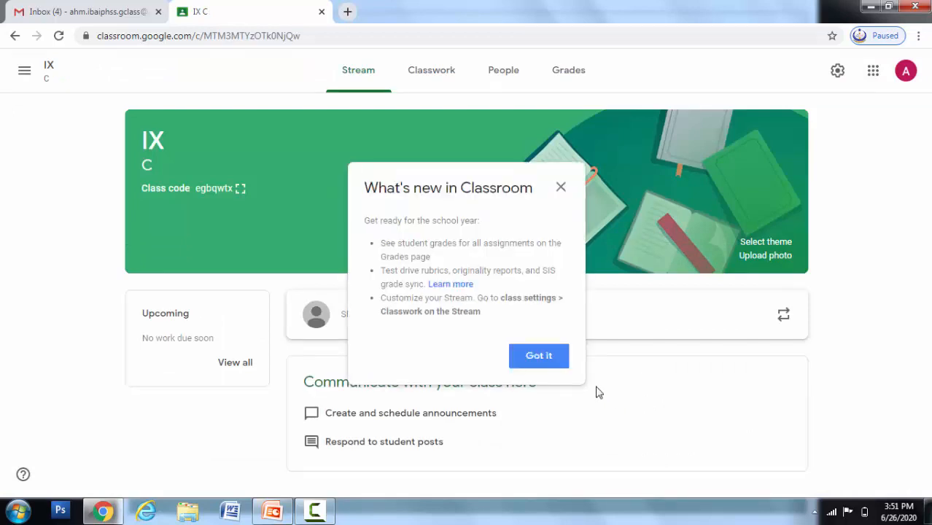
pyautogui.click(544, 368)
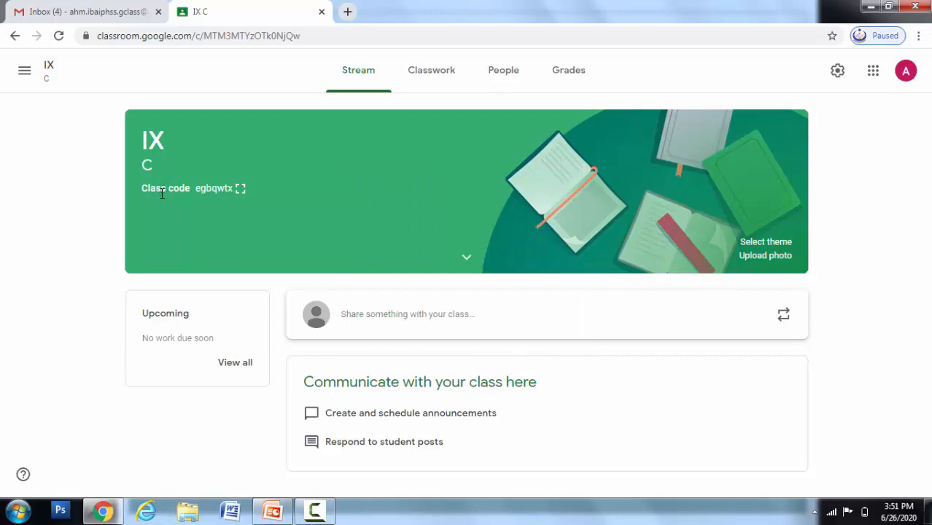
pyautogui.click(240, 190)
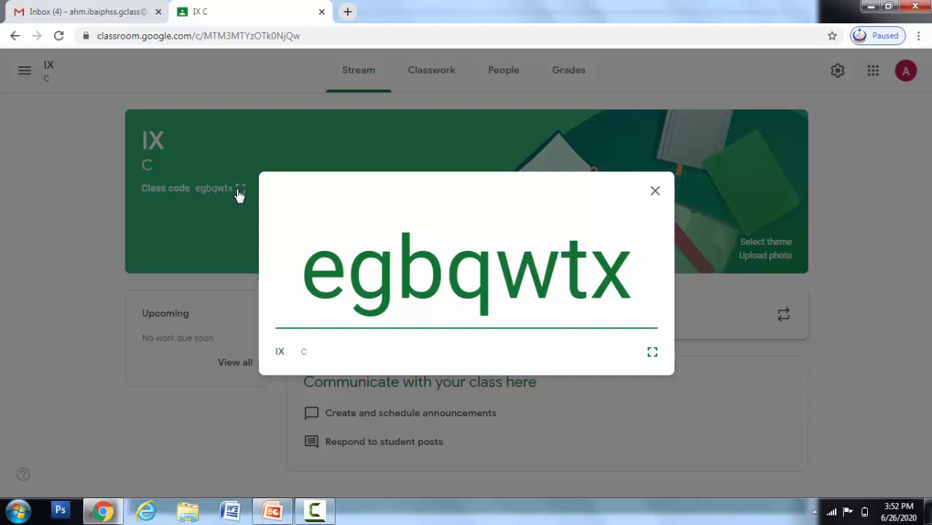
pyautogui.click(656, 192)
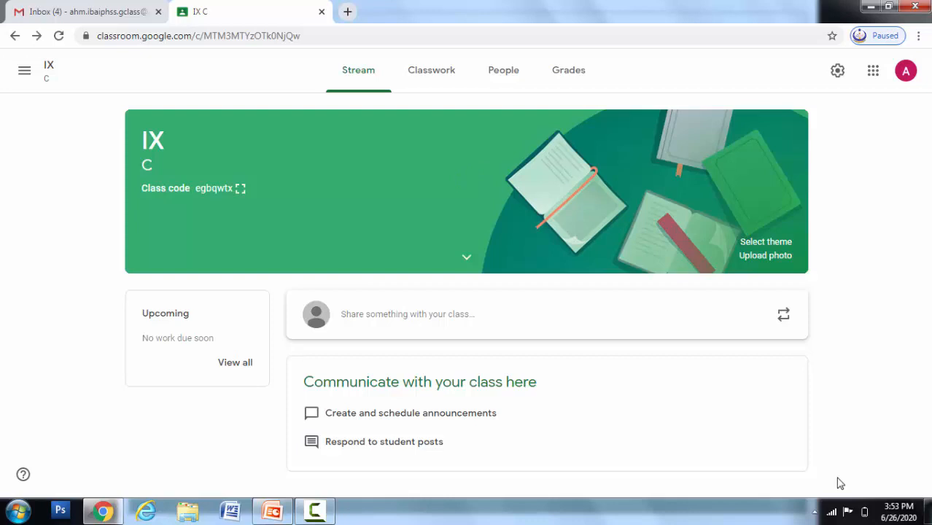
pyautogui.click(765, 257)
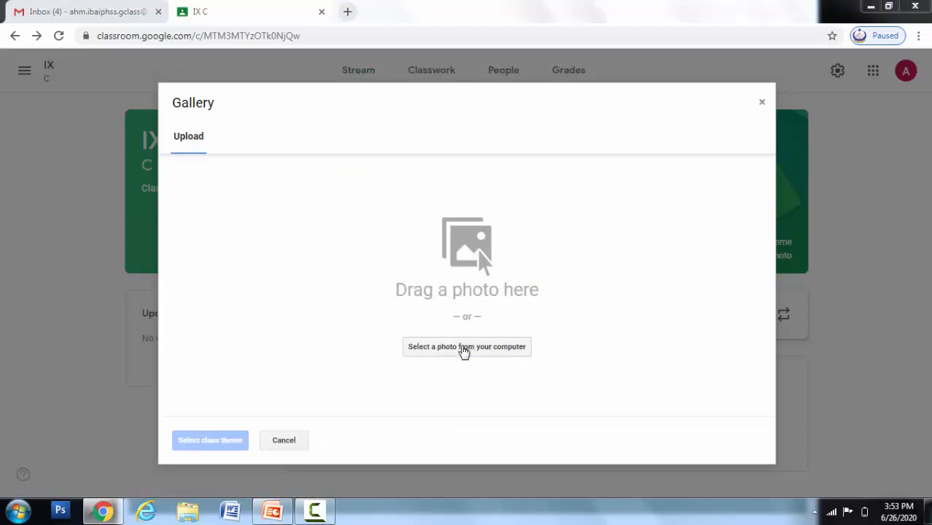
pyautogui.click(464, 348)
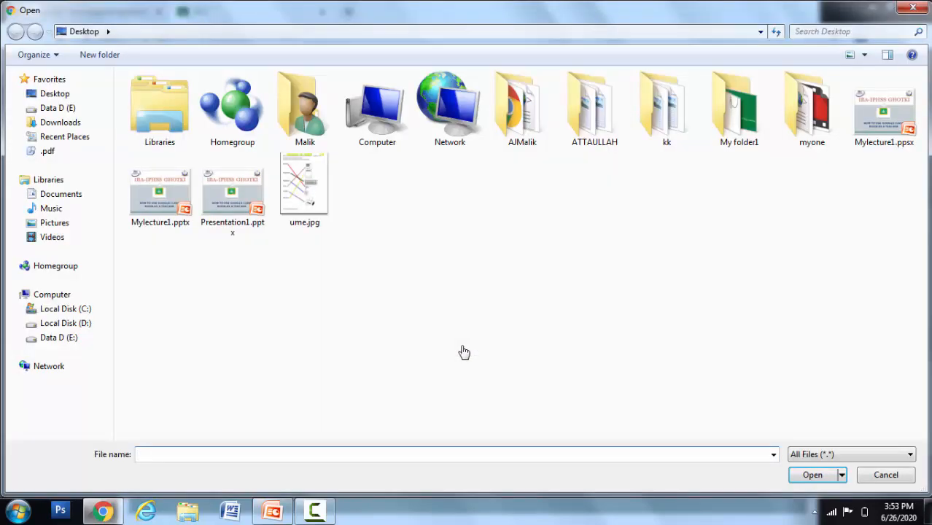
pyautogui.click(921, 9)
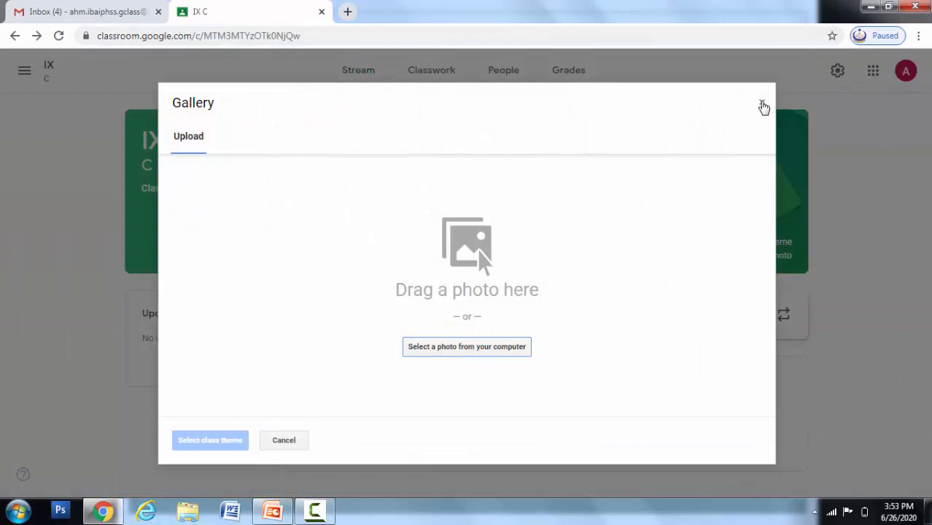
pyautogui.click(762, 108)
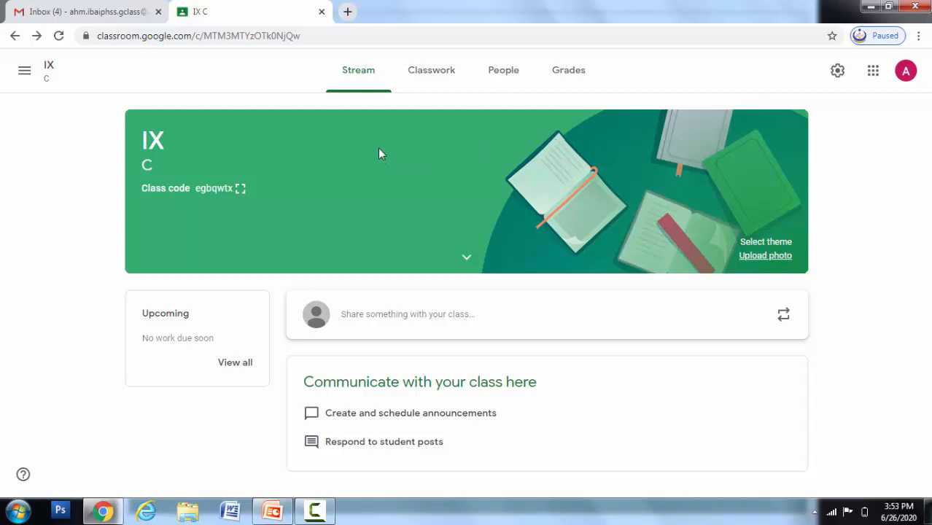
# Briefly display the enlarged class code, then switch to the People list for IX C.
pyautogui.click(240, 188)
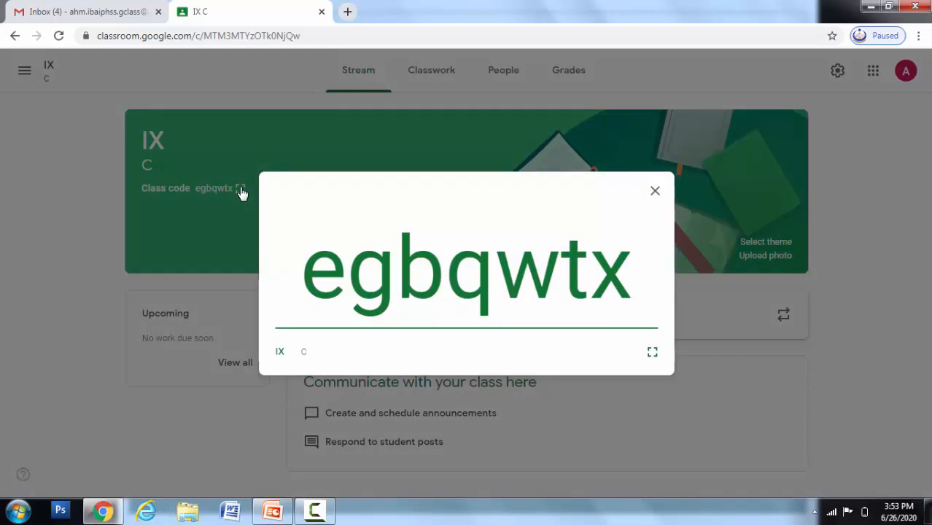
pyautogui.click(654, 191)
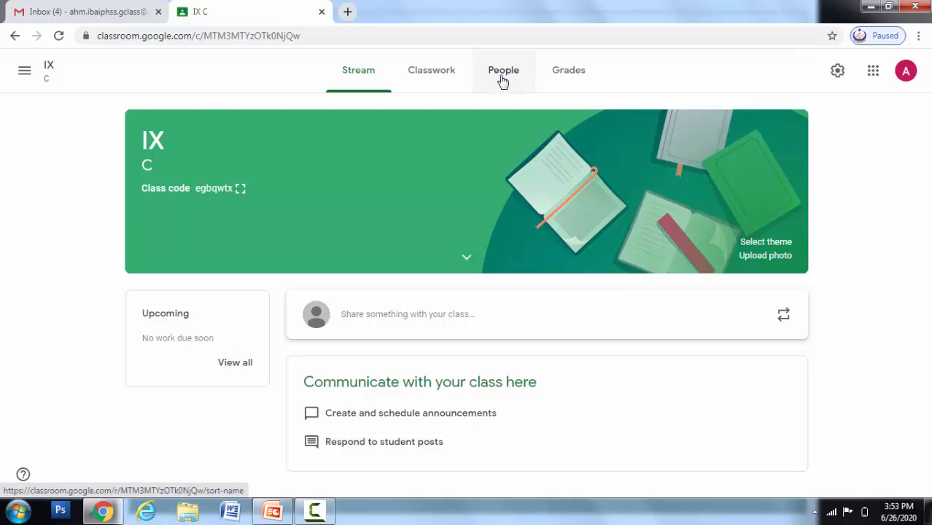
pyautogui.click(503, 73)
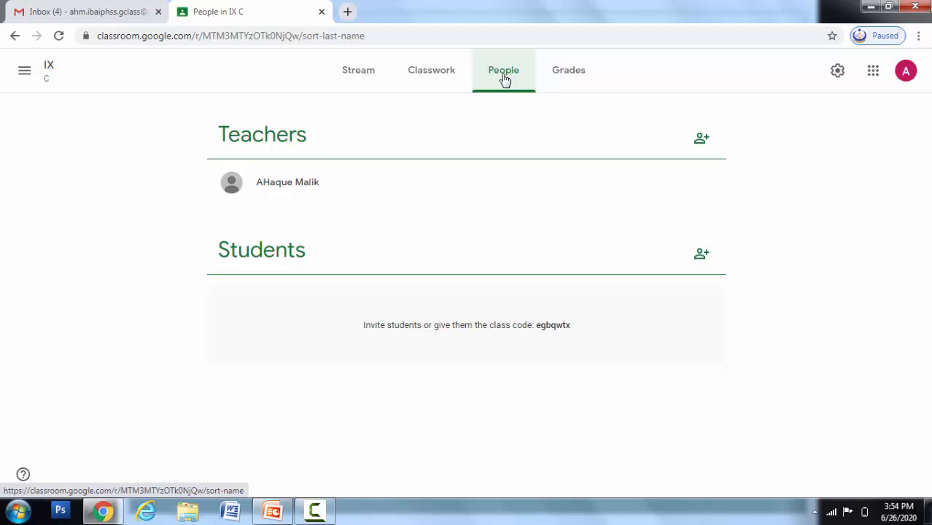
# Abandon the co-teacher invitation and open the Invite students dialog instead.
pyautogui.click(702, 141)
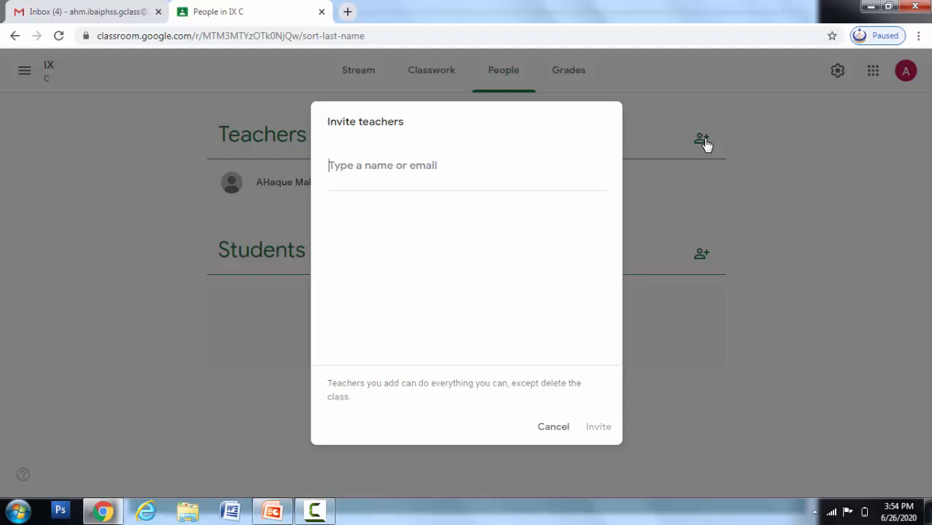
pyautogui.click(553, 428)
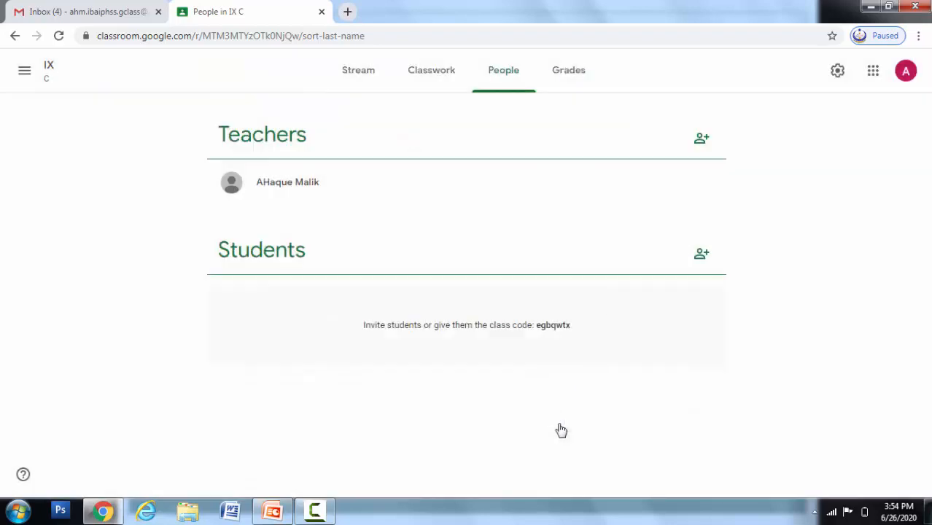
pyautogui.click(700, 257)
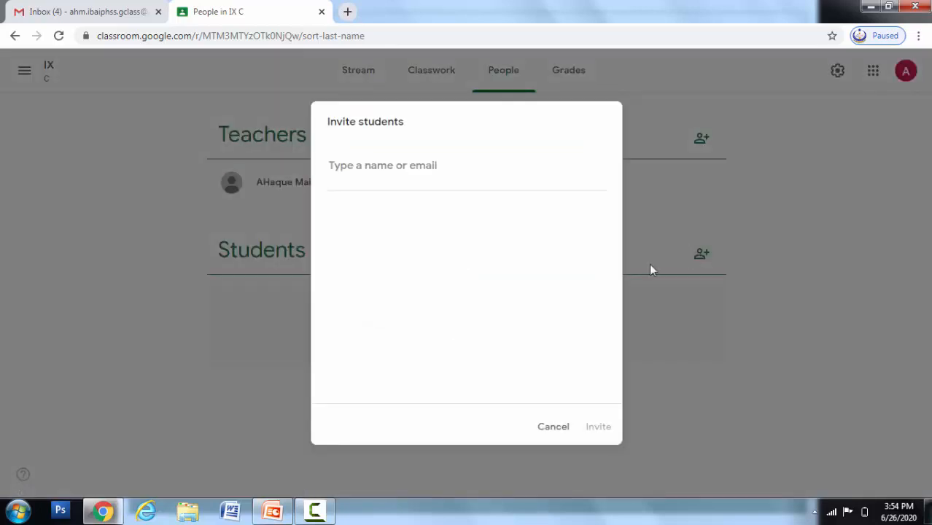
# Add the student's Gmail address as an invitee, then cancel without sending the invitation.
pyautogui.click(497, 163)
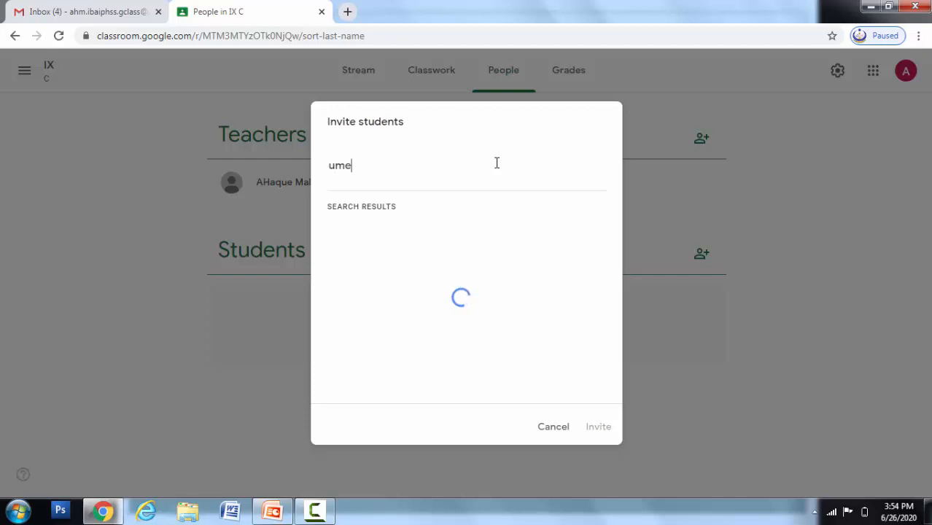
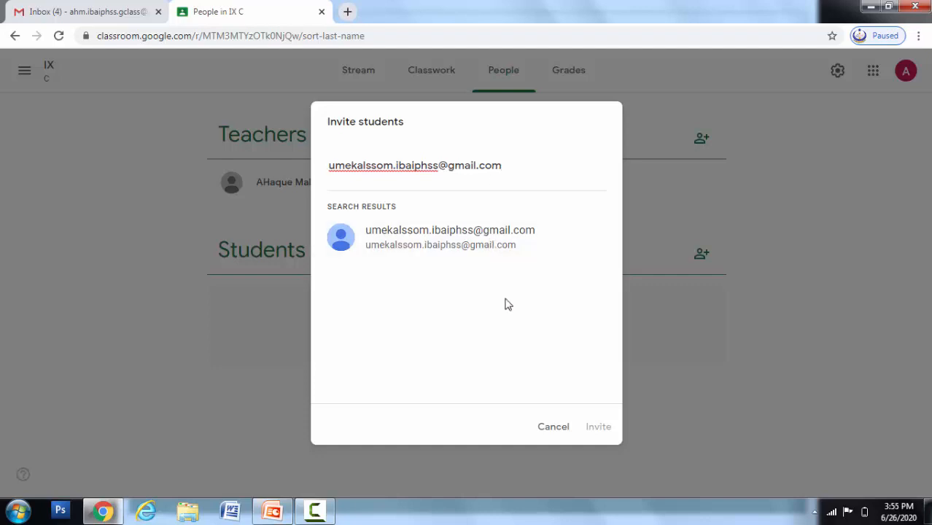
pyautogui.press('Return')
pyautogui.click(553, 431)
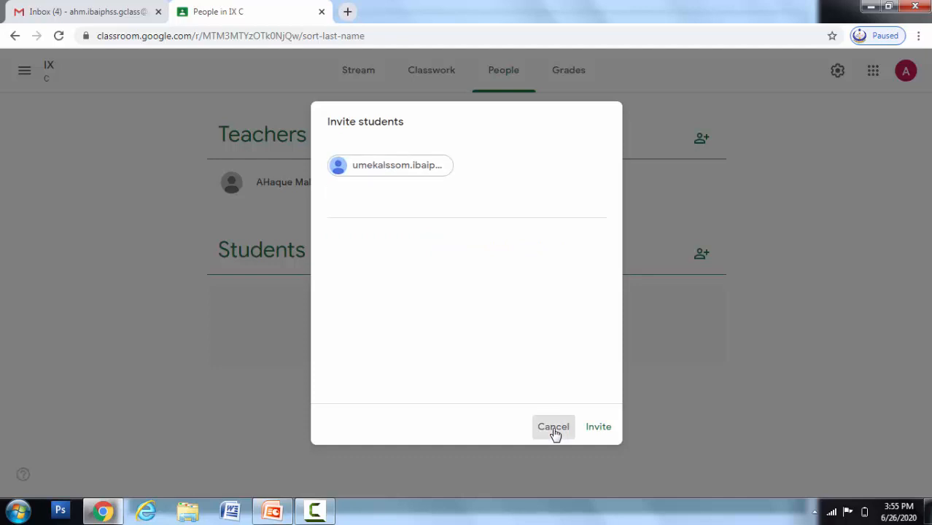